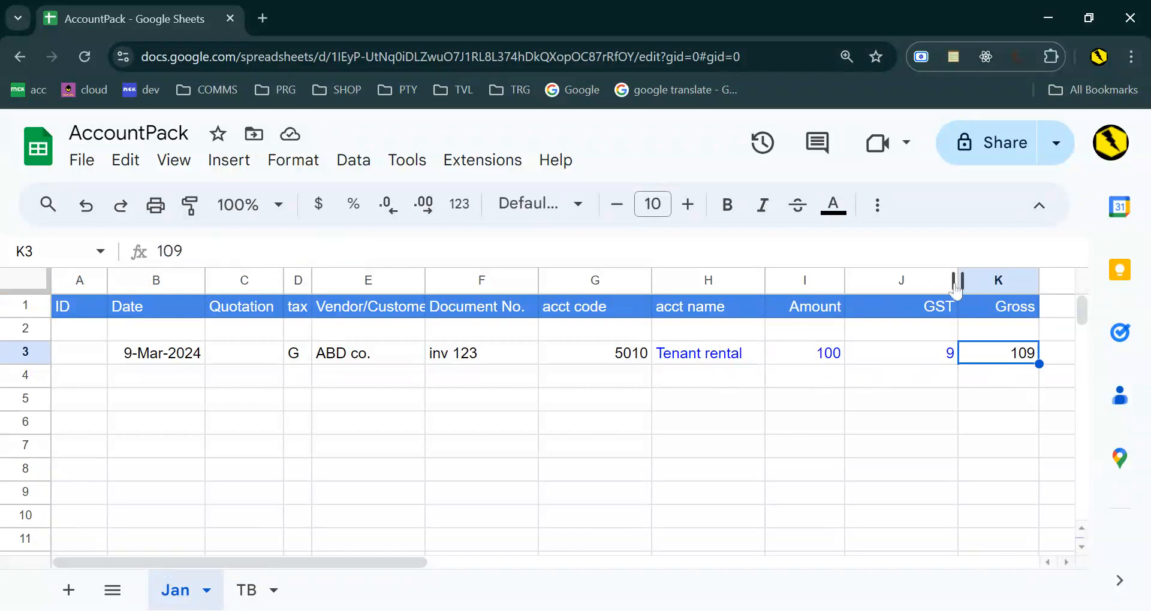
Step: Narrow the GST column J in the Jan sheet
drag(958, 280, 905, 280)
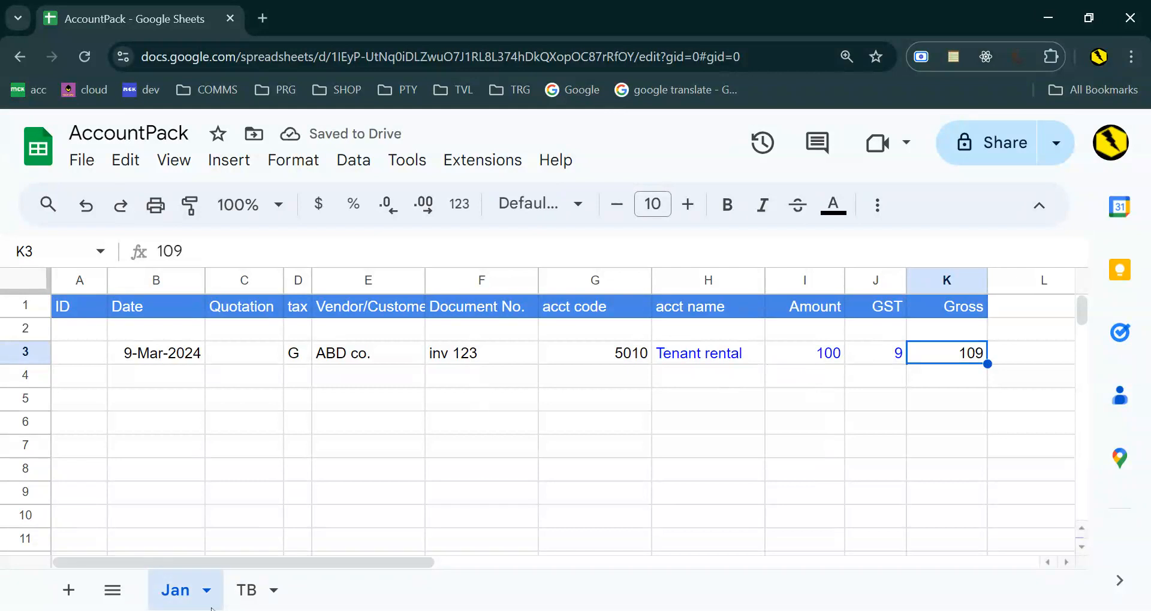
Step: Examine the SUMIF formula for the ASSETS row in cell F2 of the TB sheet, leaving the formula as it is
click(246, 590)
scroll(431, 468, up, 20)
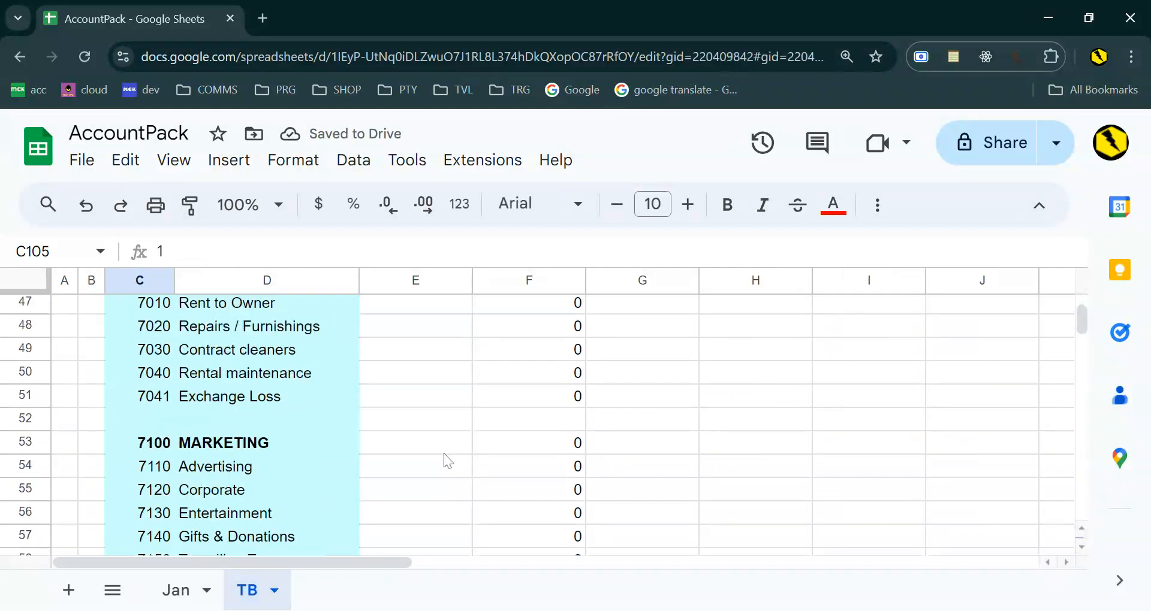
click(581, 329)
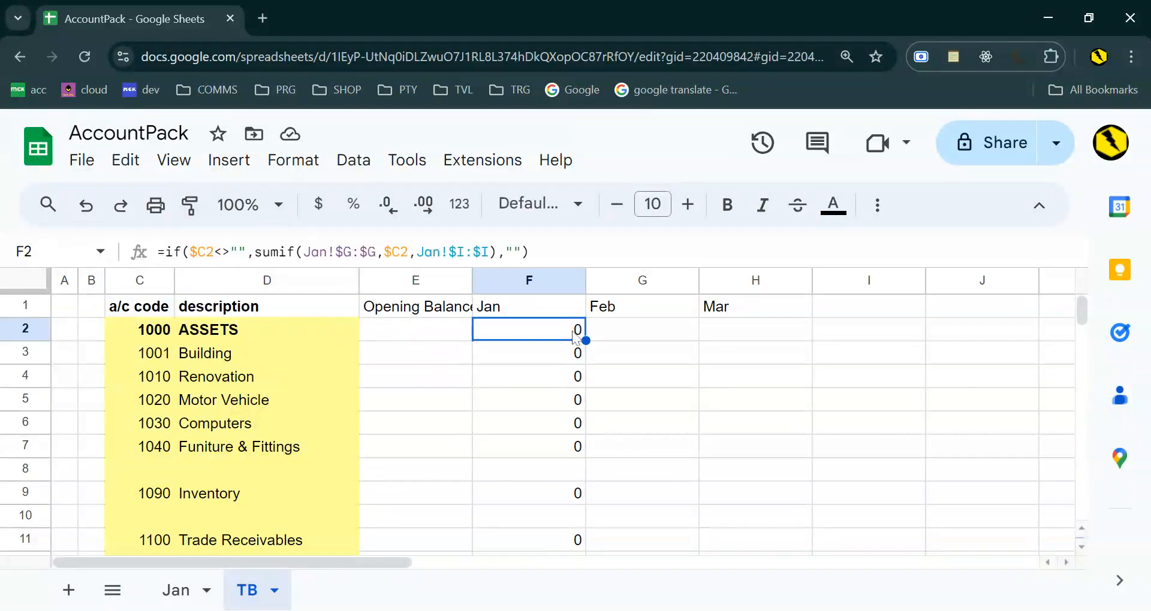
key(Return)
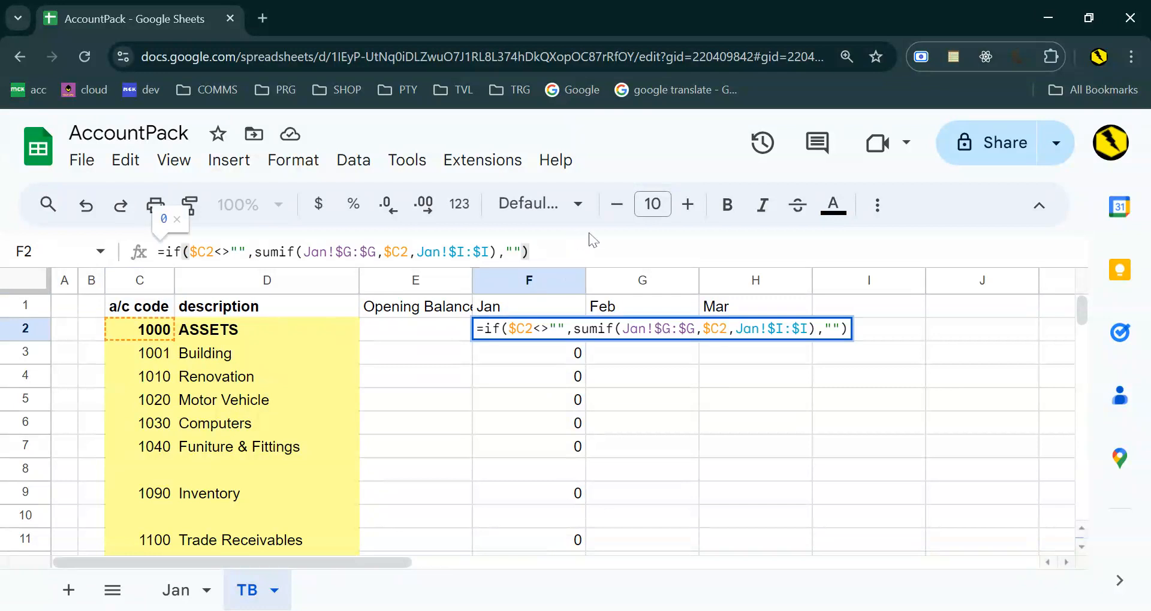
key(Escape)
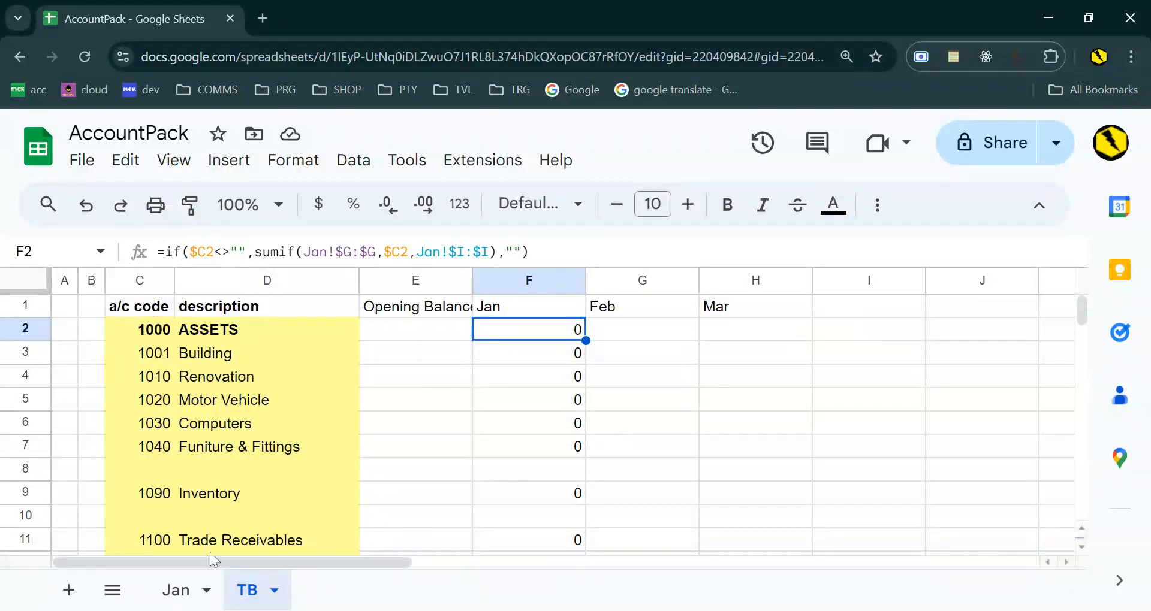
Step: Examine the Amount column I and the GST column J in the Jan sheet
click(176, 590)
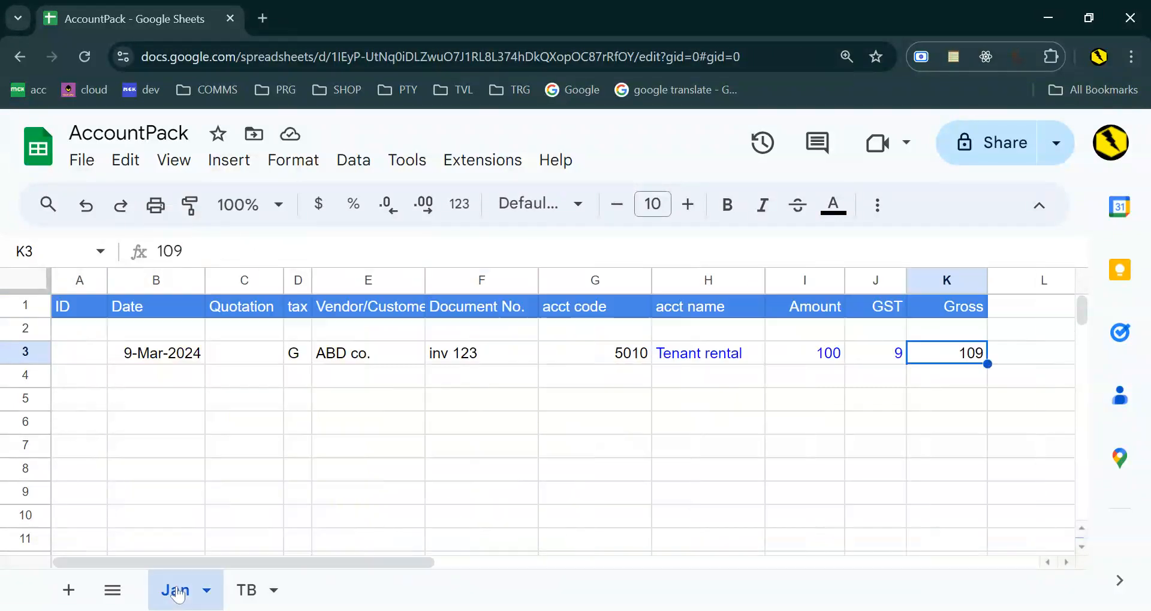
click(822, 360)
click(812, 281)
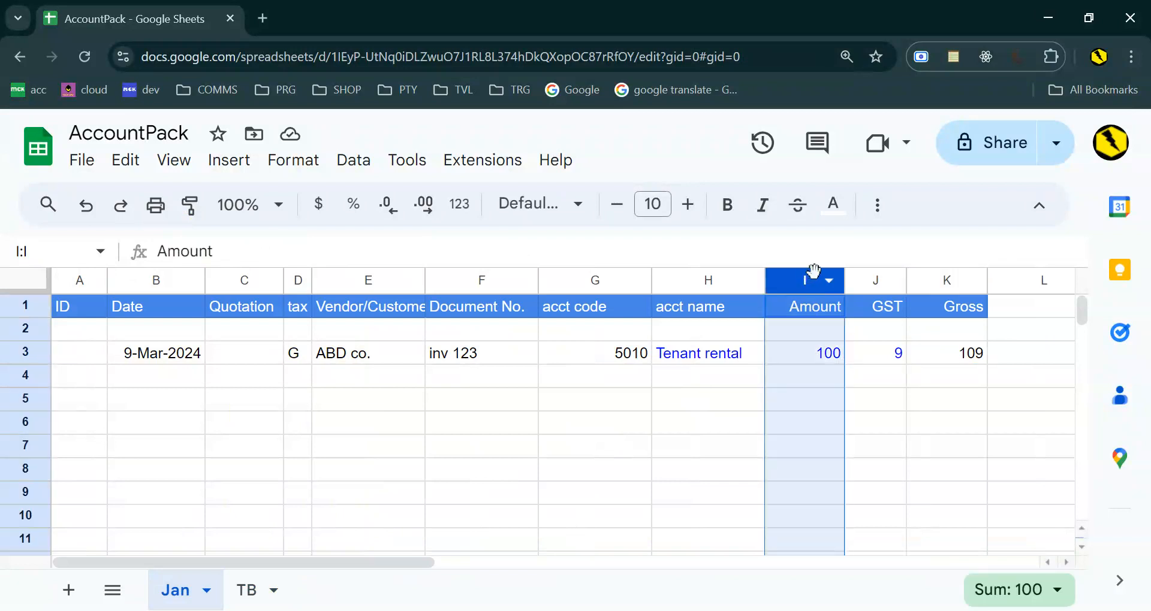
click(891, 280)
key(Escape)
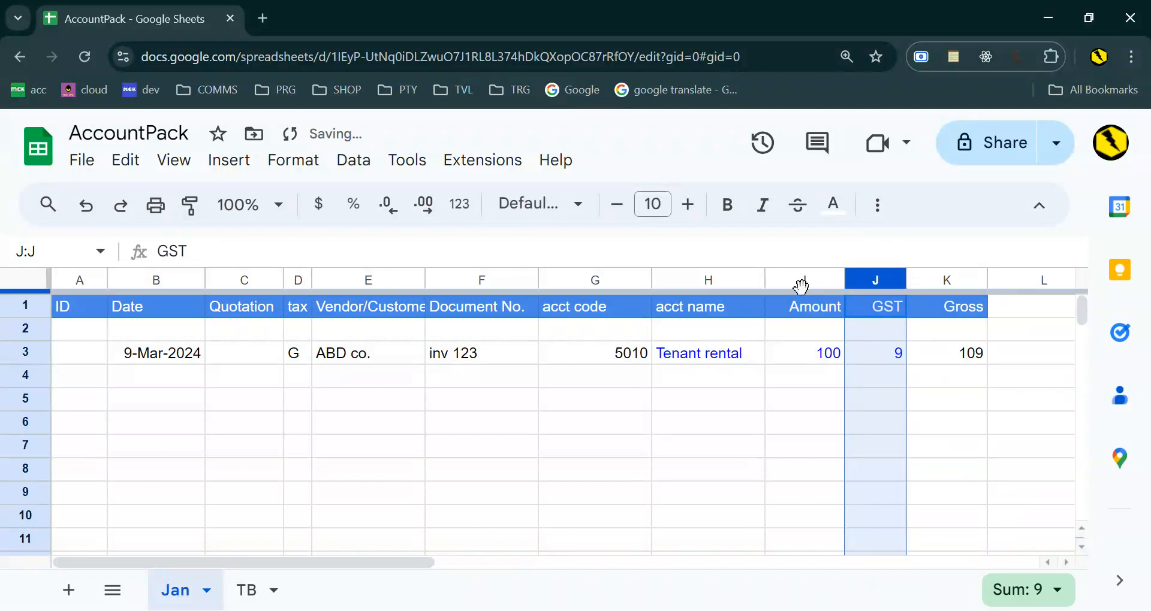
Step: Fill the F2 formula down the Jan column of the TB sheet to cell F98
click(249, 590)
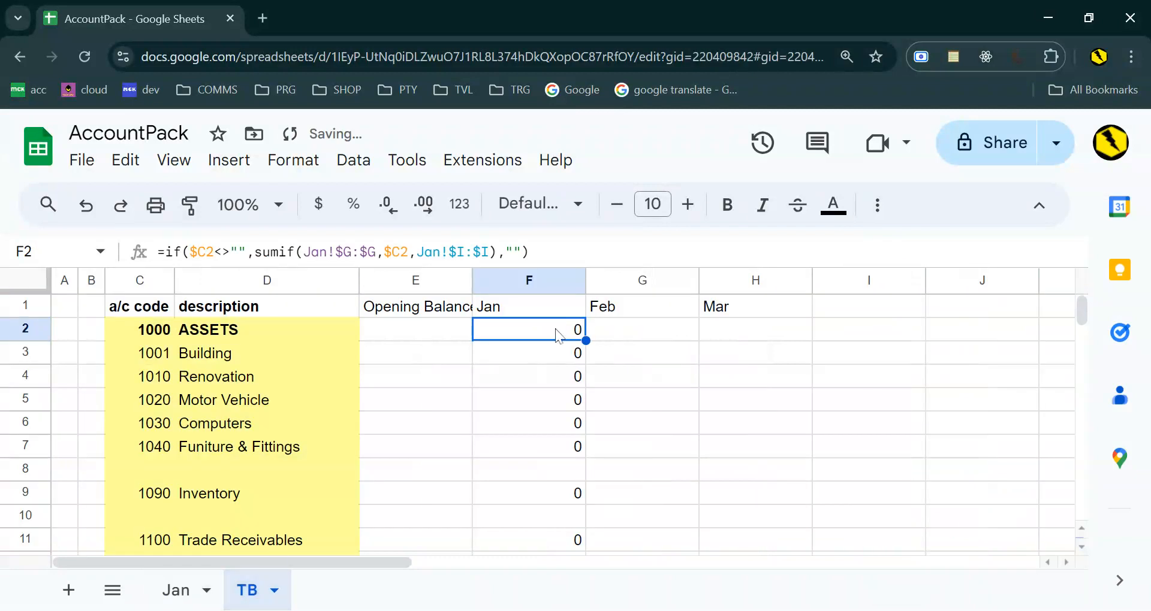
drag(586, 340, 556, 382)
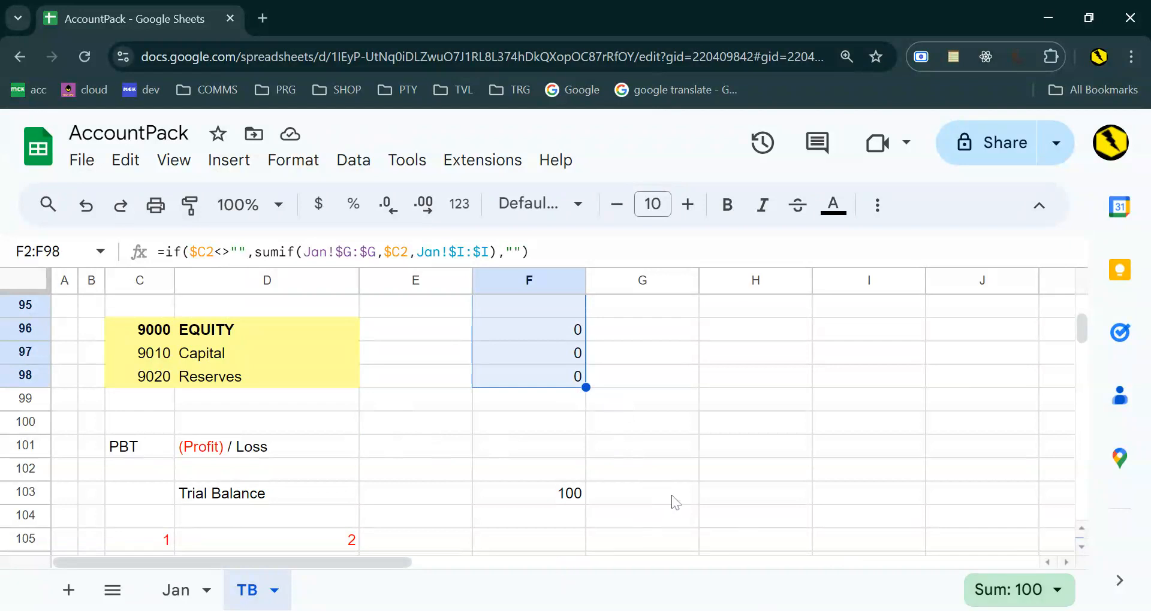
Step: Review the Jan column across the asset, liability, revenue and expense accounts in the trial balance
scroll(683, 475, up, 20)
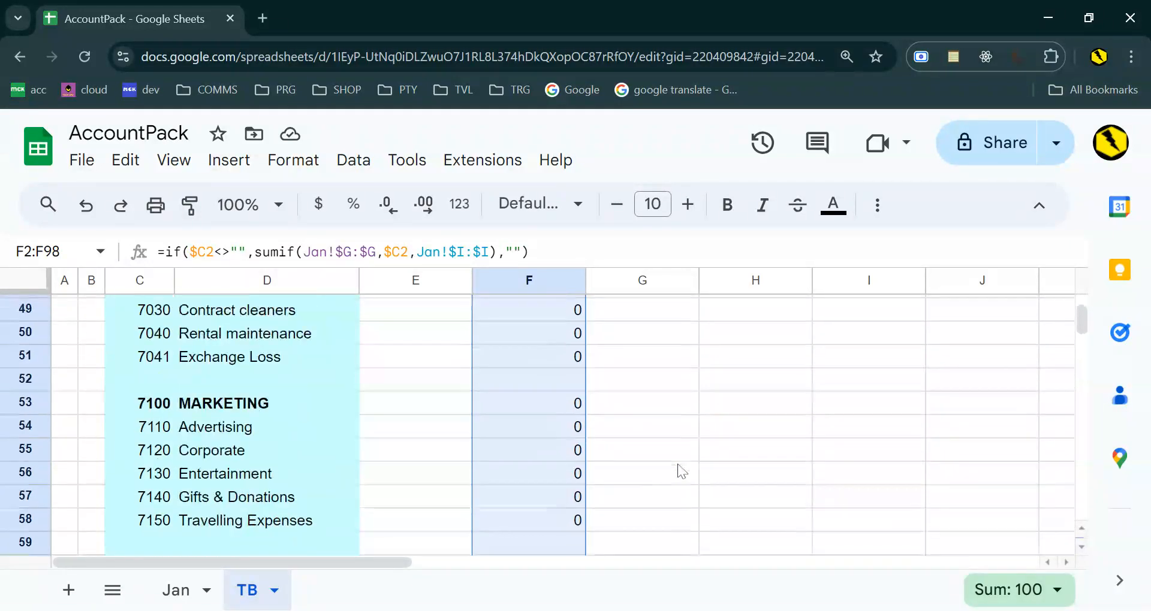
scroll(680, 468, up, 8)
scroll(681, 464, down, 10)
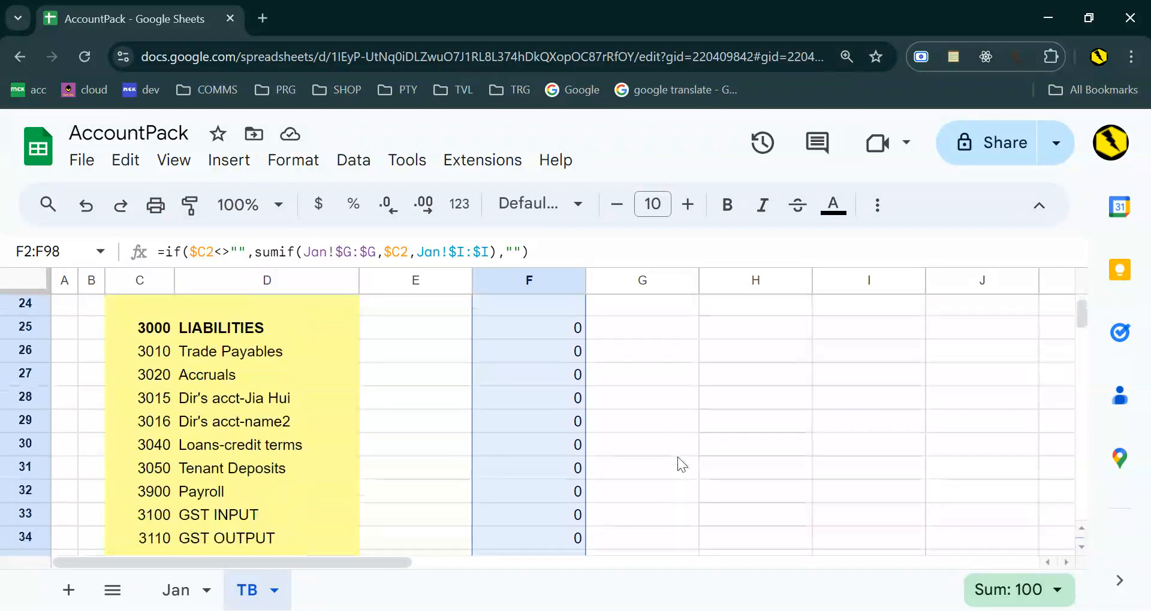
scroll(677, 456, down, 10)
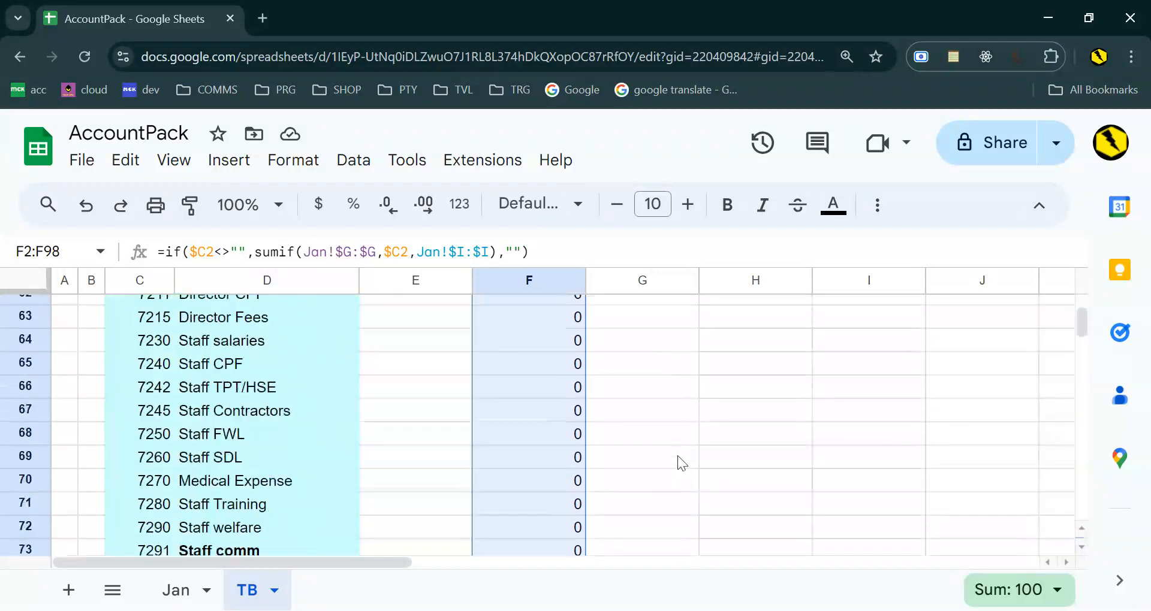
scroll(698, 422, up, 9)
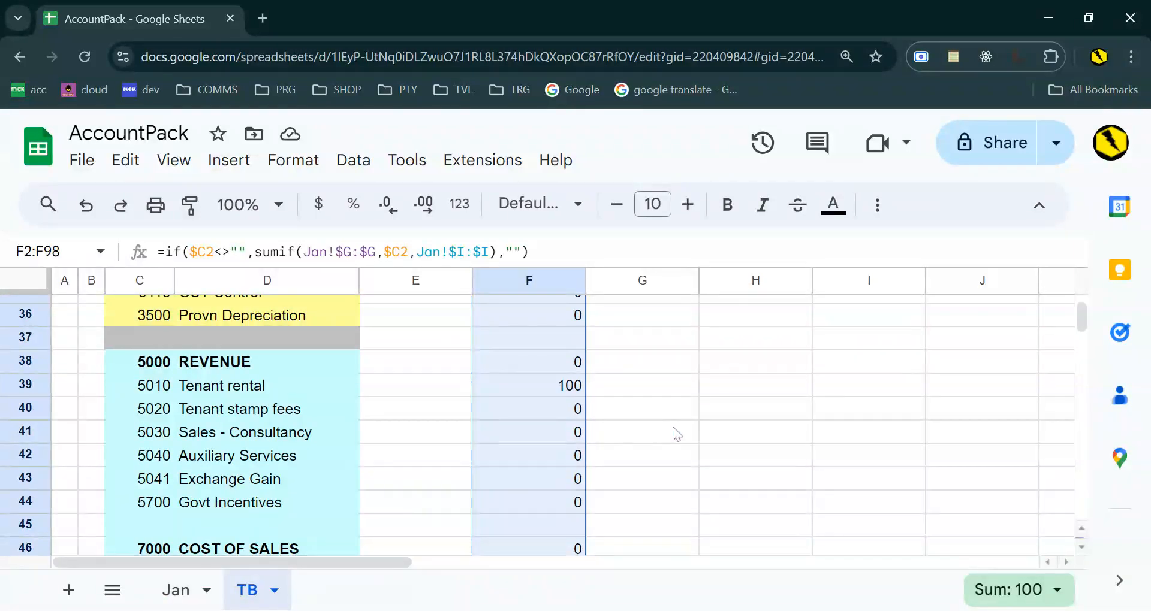
scroll(557, 439, up, 5)
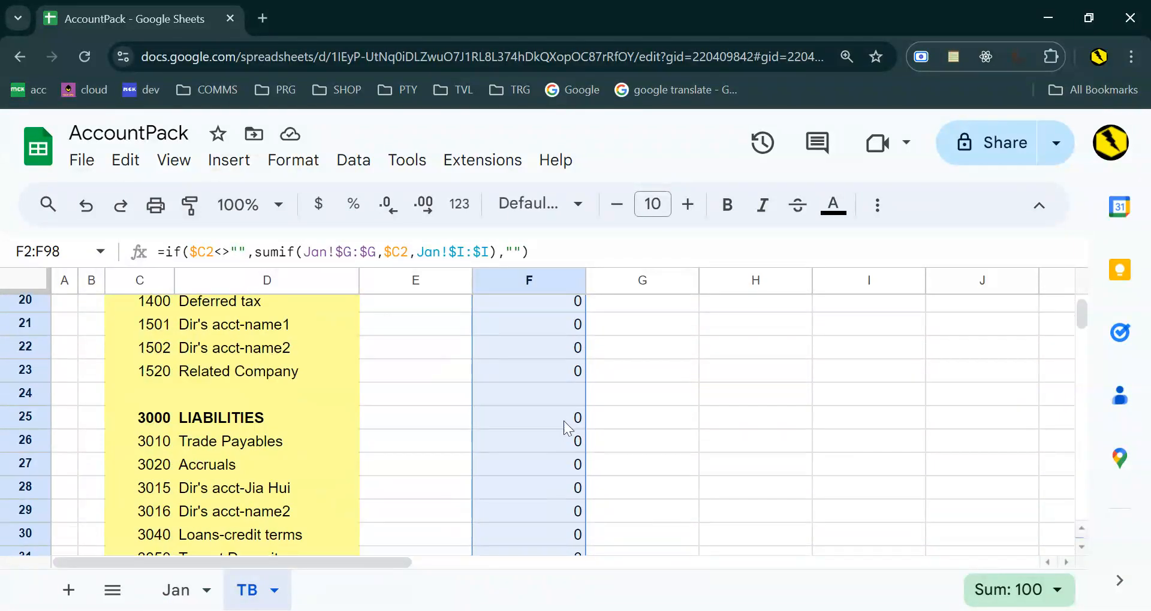
scroll(564, 422, up, 5)
scroll(565, 422, up, 1)
scroll(564, 421, down, 4)
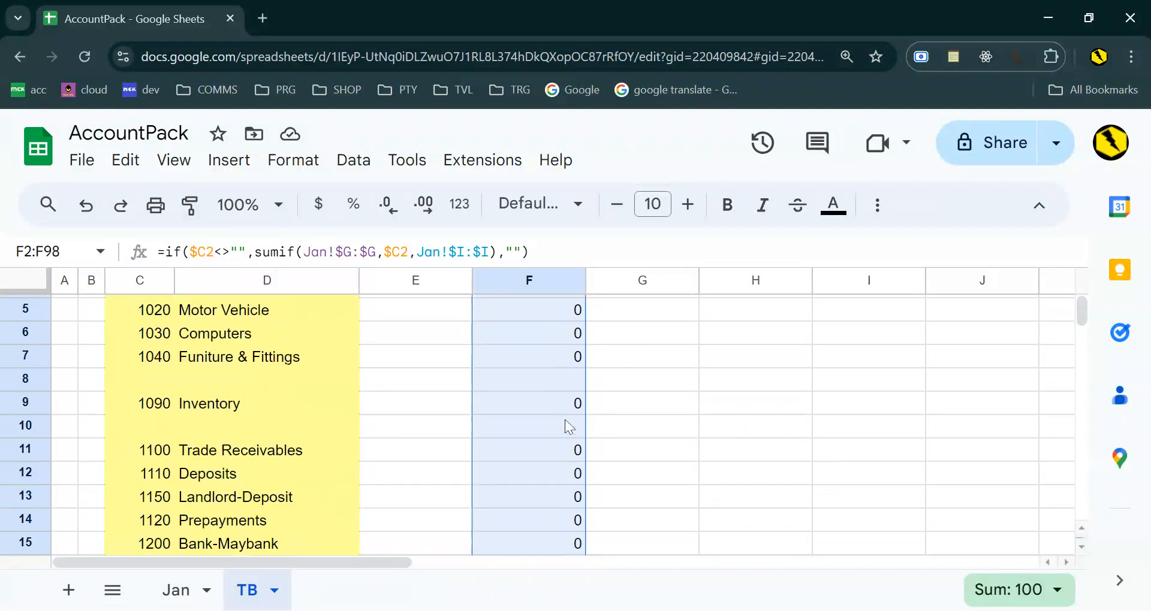
scroll(567, 427, down, 9)
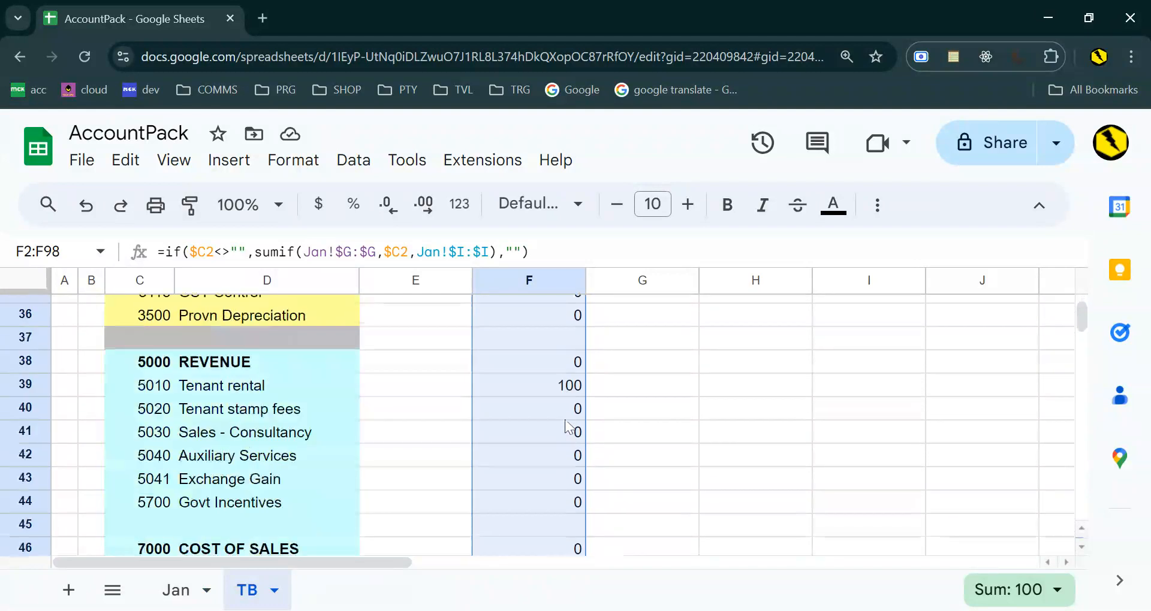
Step: Examine the GST INPUT row, its formula in F33 and account code 3100, and the GST OUTPUT row in the trial balance
scroll(565, 422, up, 2)
click(546, 341)
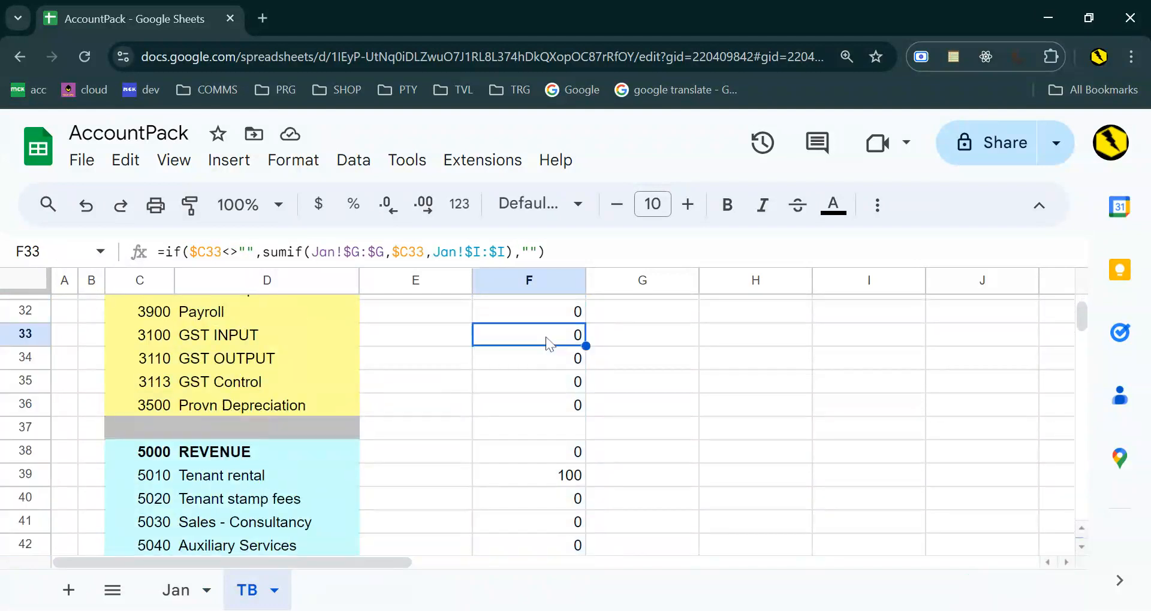
click(133, 342)
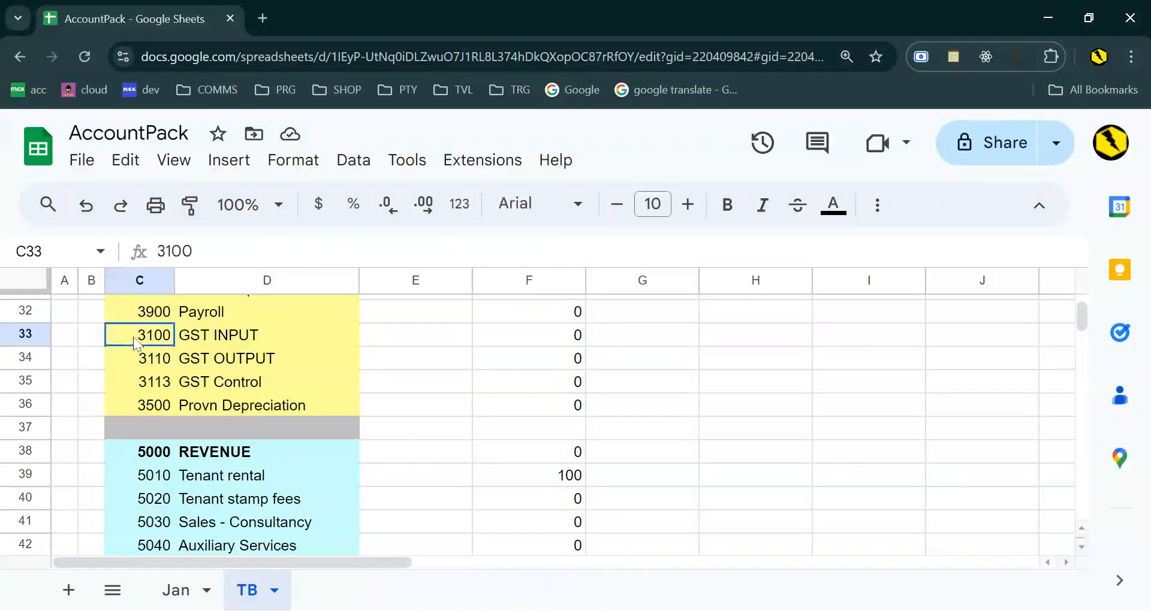
mouse_move(26, 335)
mouse_down()
mouse_move(30, 357)
mouse_move(37, 334)
mouse_up()
click(24, 356)
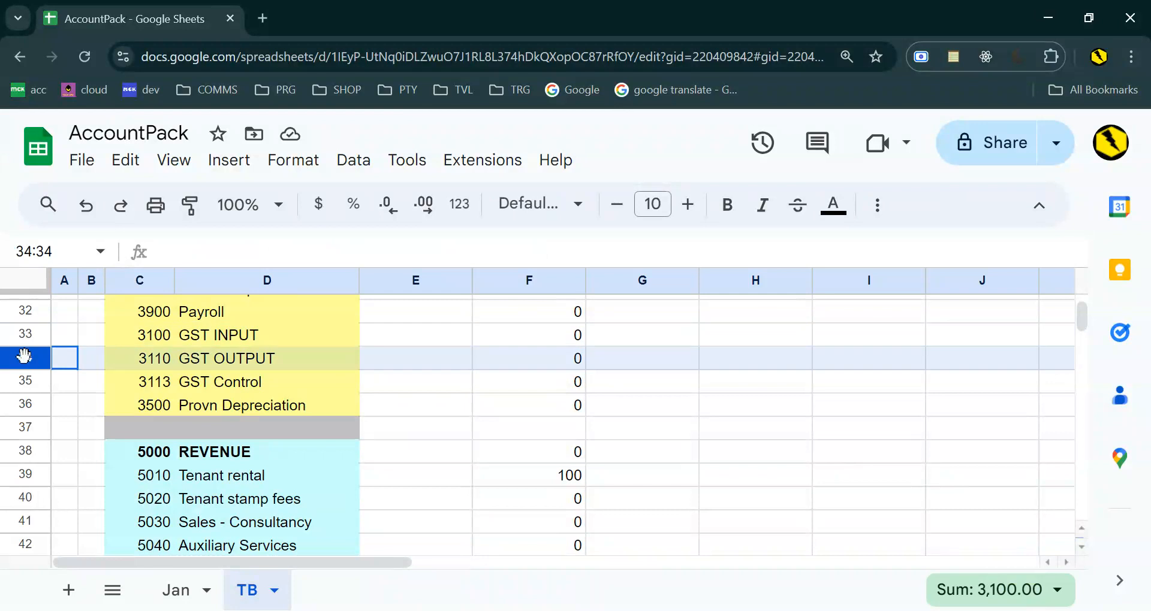
Step: Inspect the tenant rental entry in row 3 of the Jan sheet, checking its account code, account name, amount and GST formulas
click(171, 593)
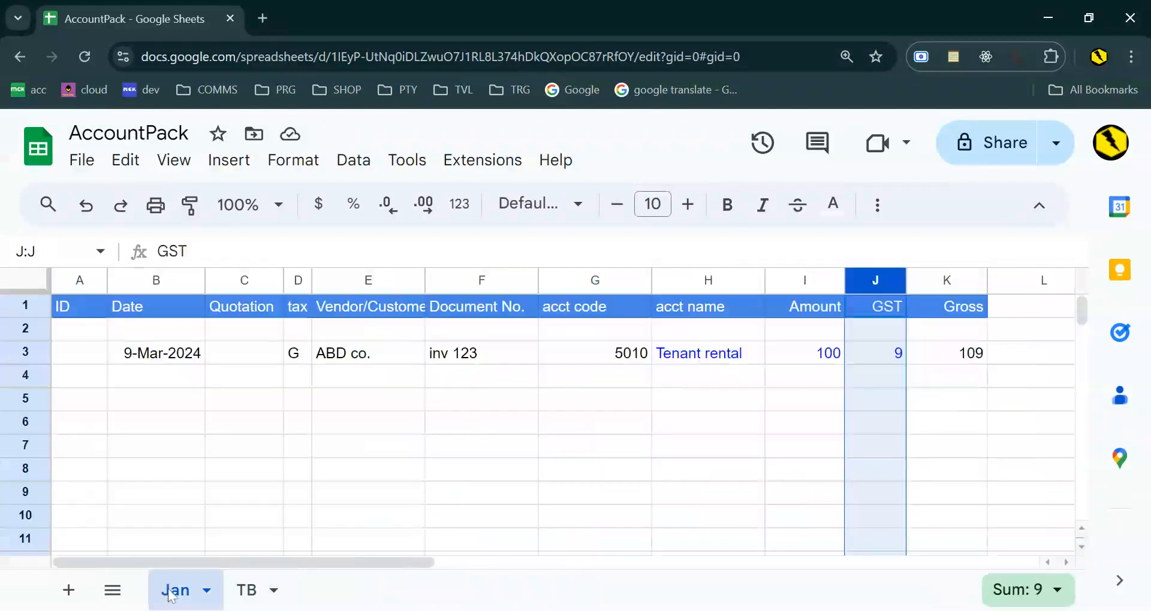
click(810, 356)
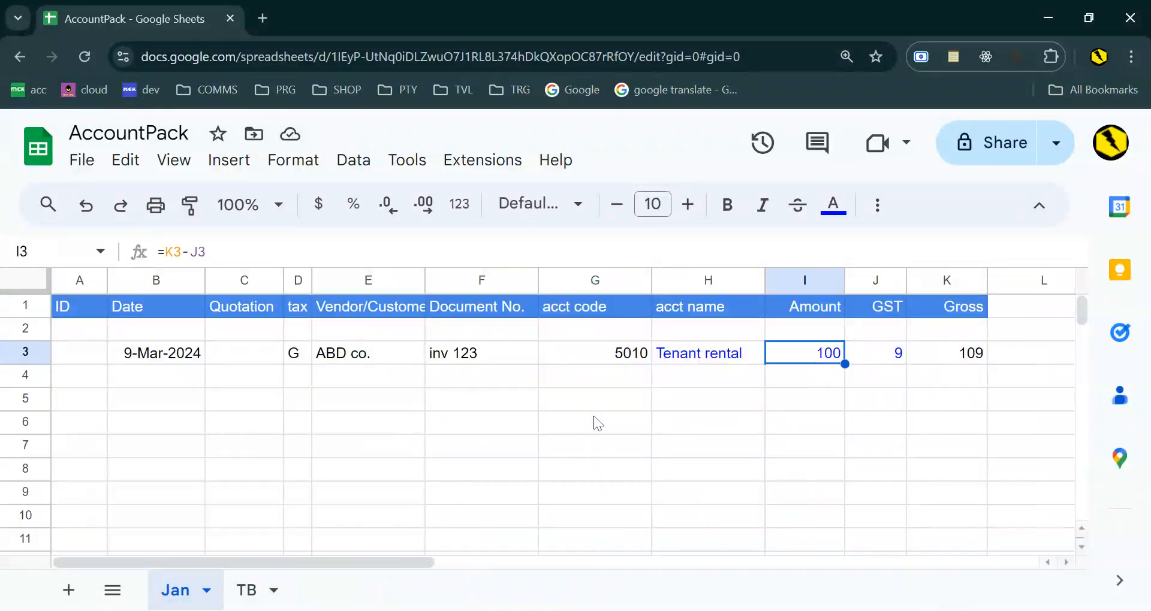
click(592, 356)
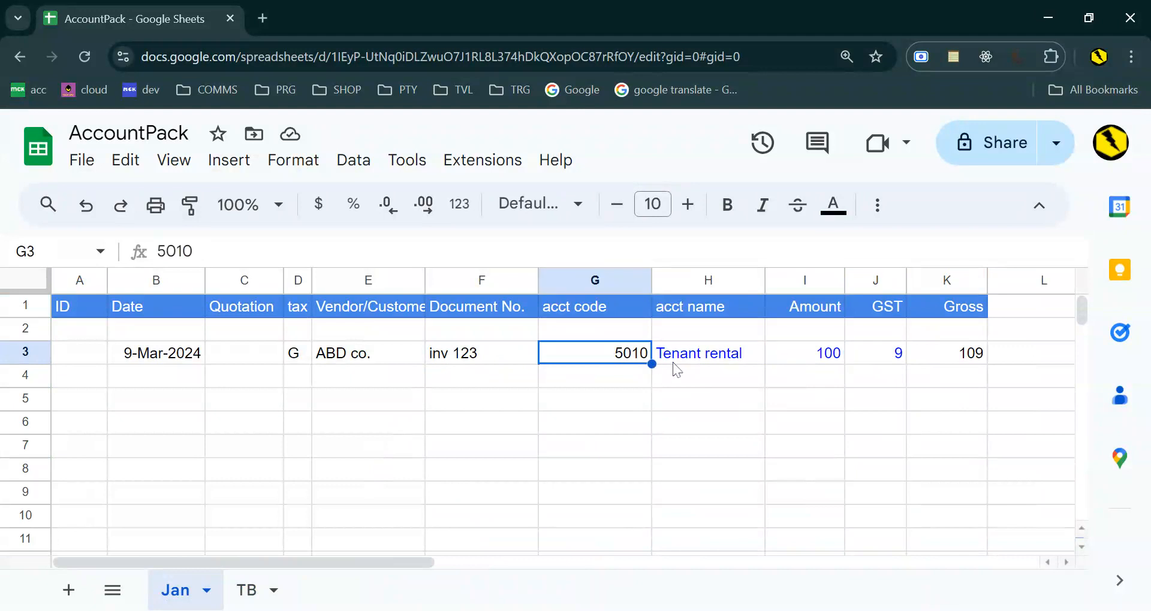
click(680, 367)
click(772, 355)
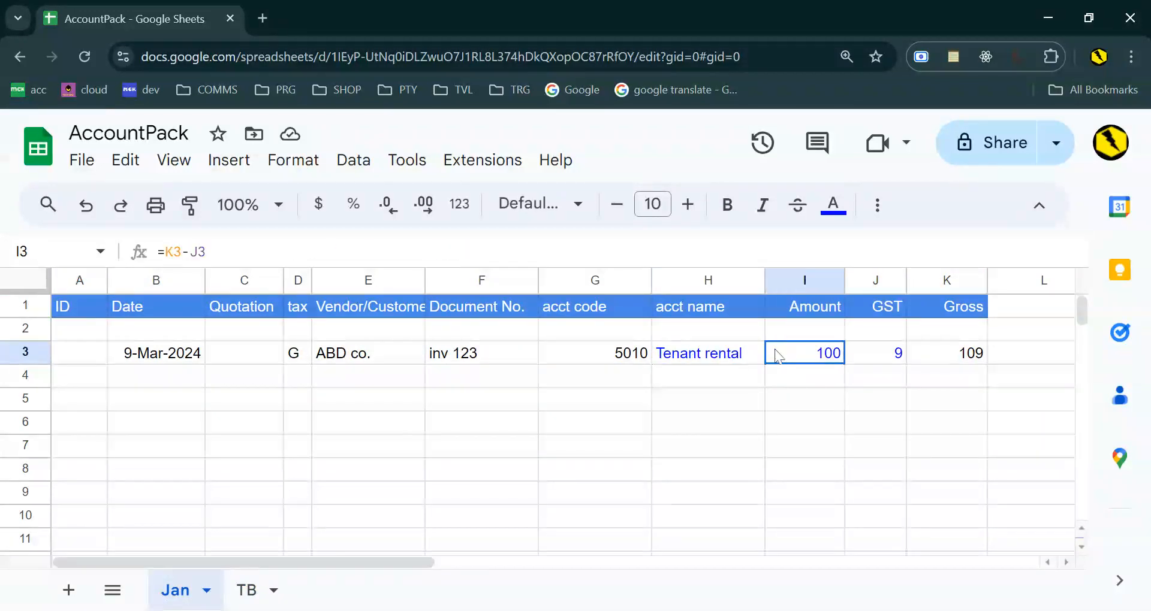
click(877, 363)
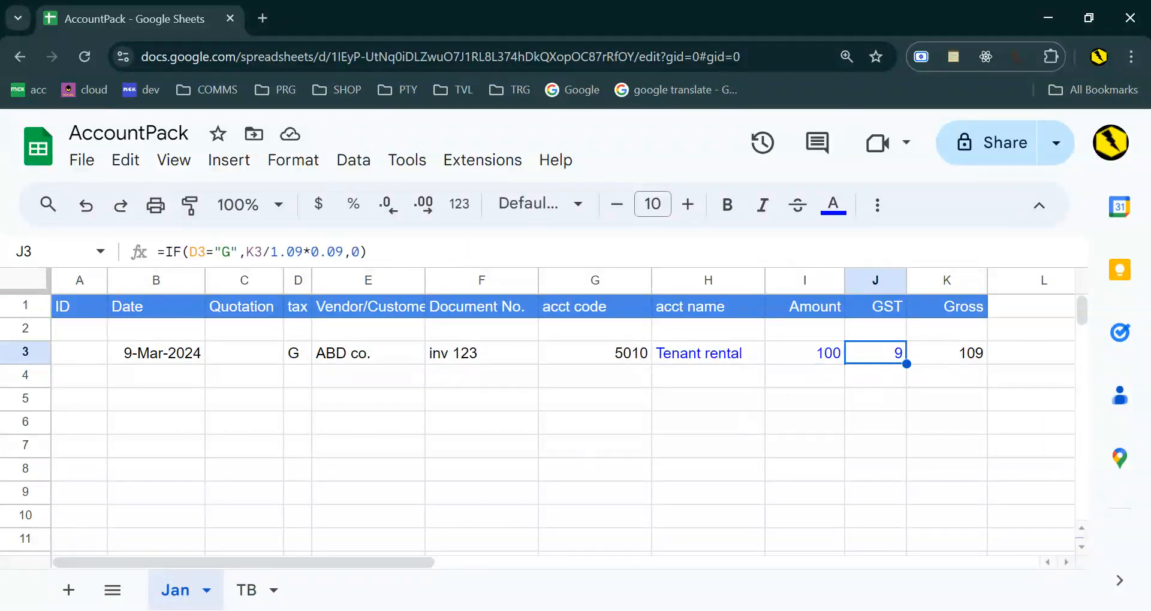
Step: Set the Gross value of the tenant rental entry in cell K3 to -109
click(977, 359)
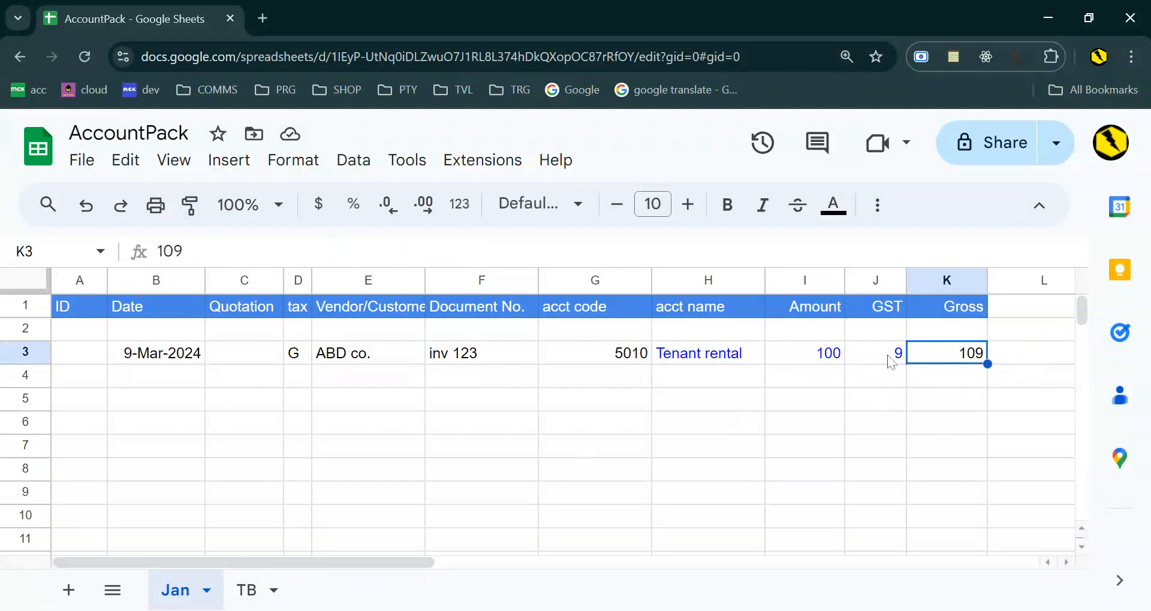
text(-109)
key(Return)
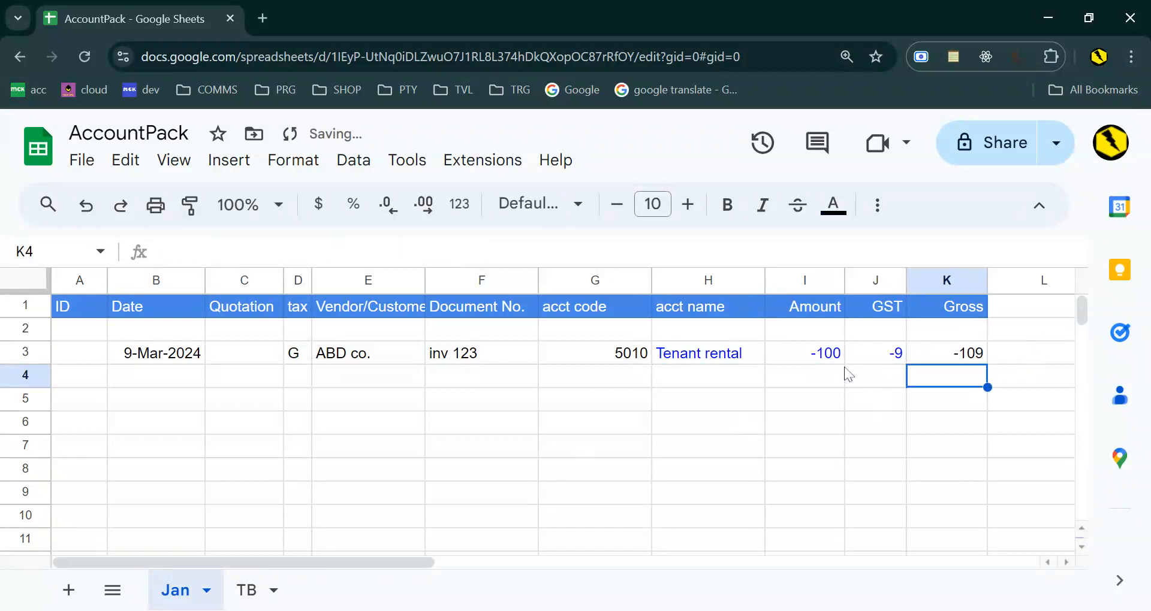
Step: Check the Jan figures for the revenue accounts in the TB sheet, from Tenant rental through Exchange Gain
click(247, 591)
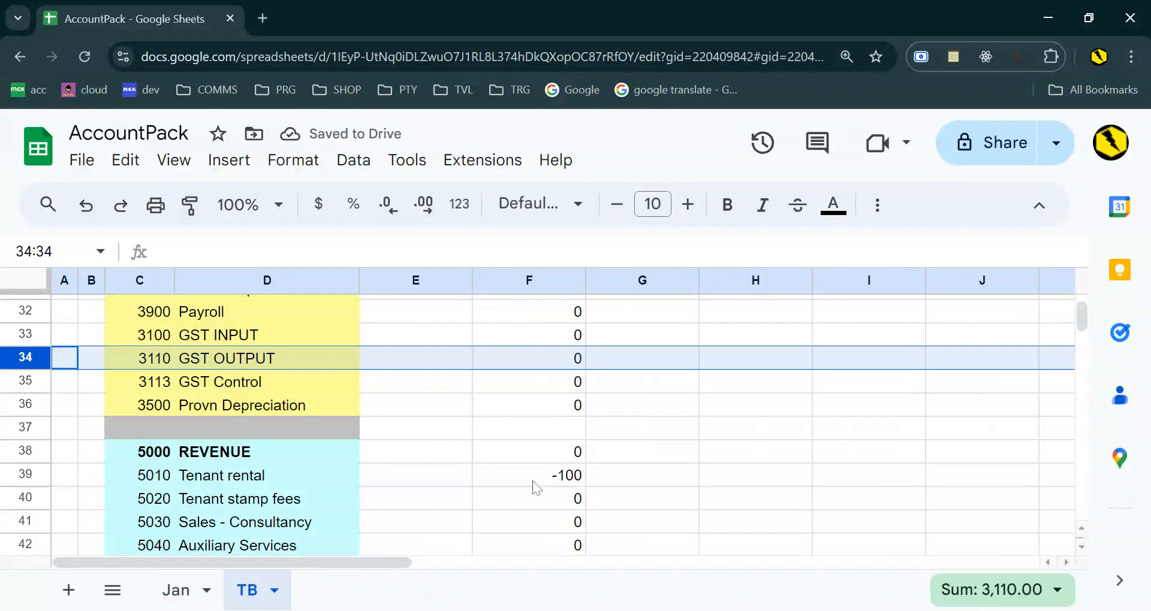
scroll(269, 497, down, 3)
scroll(300, 437, up, 2)
click(279, 391)
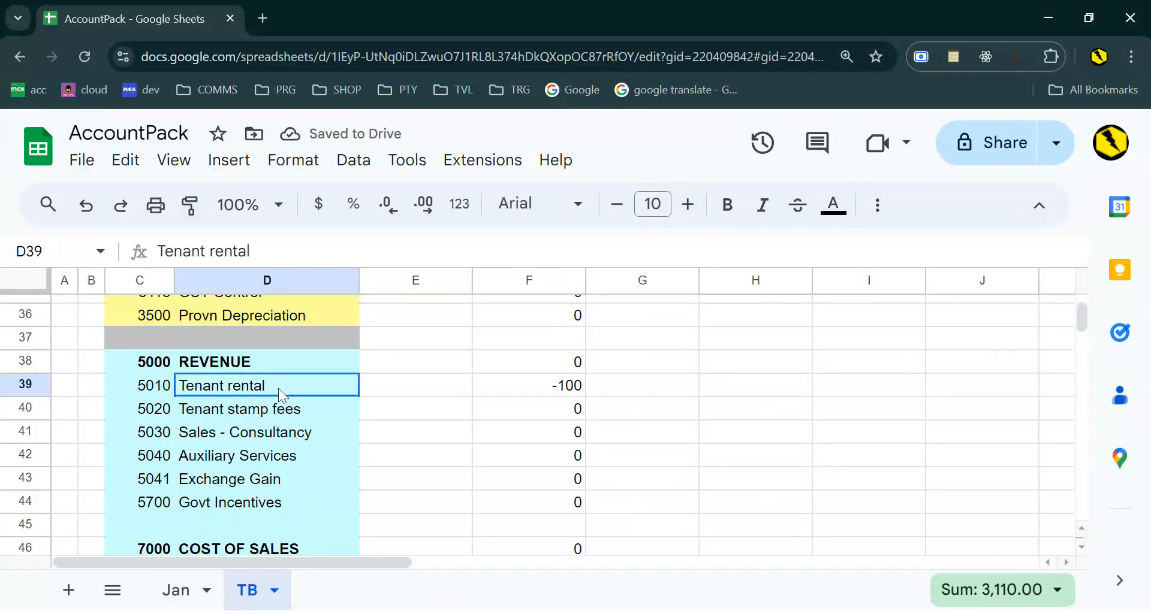
drag(282, 394, 521, 483)
scroll(522, 479, down, 3)
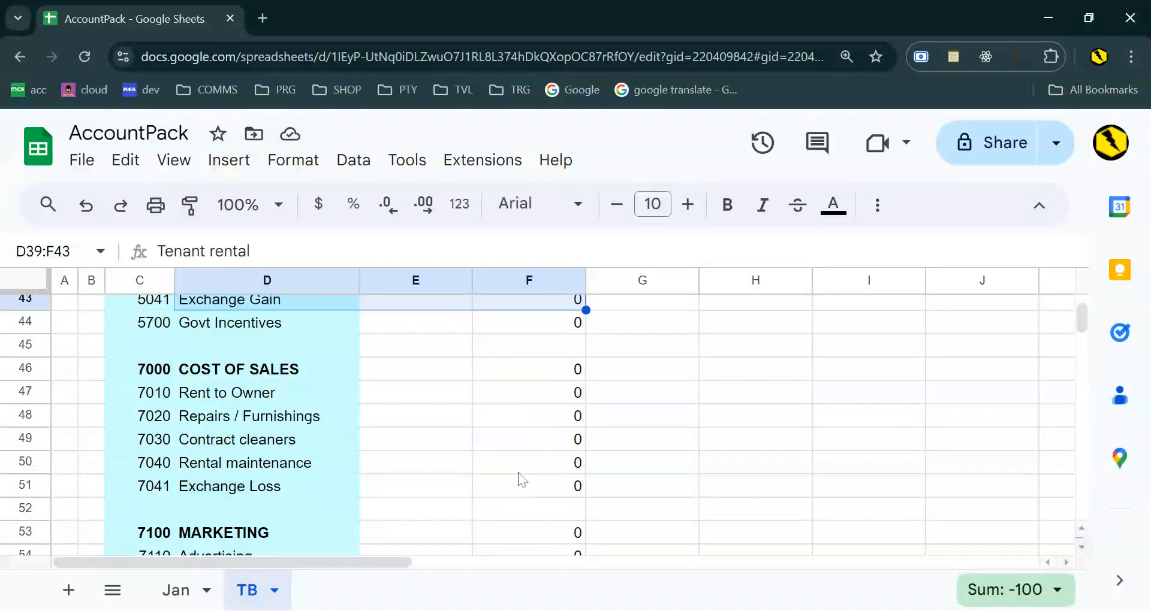
Step: Check the GST formula in J3 of the Jan sheet against the GST INPUT row in the TB sheet
click(157, 592)
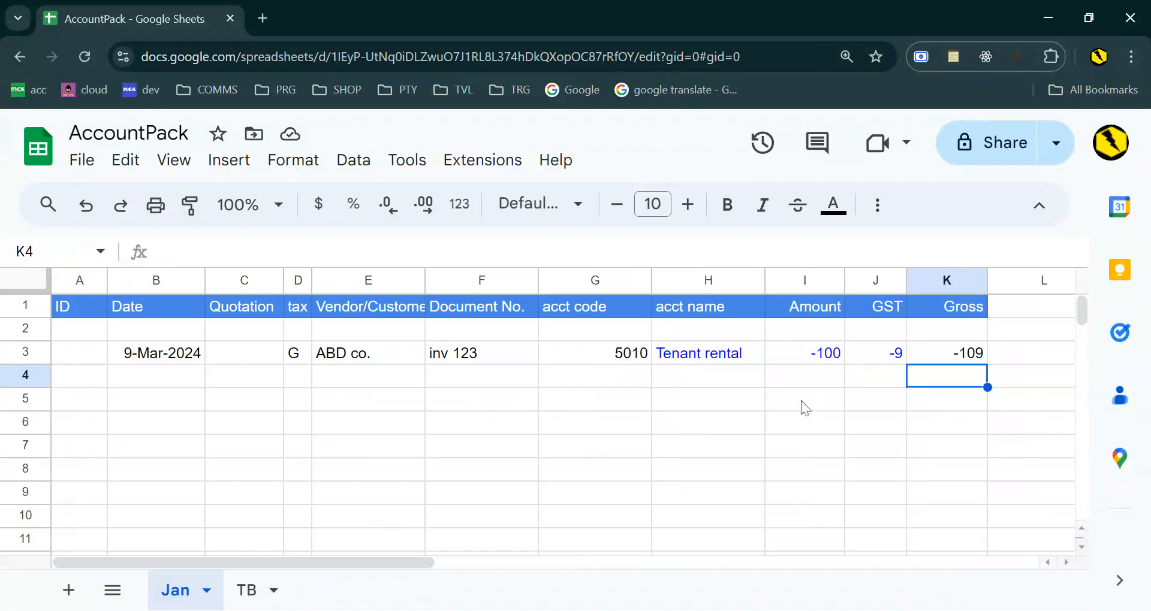
click(872, 352)
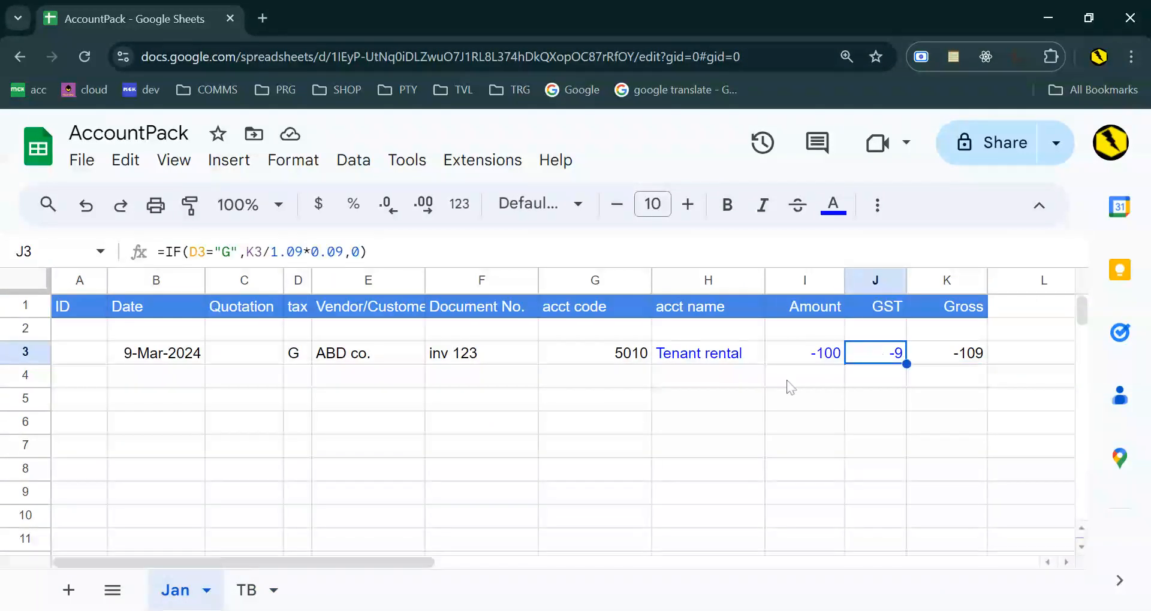
click(242, 592)
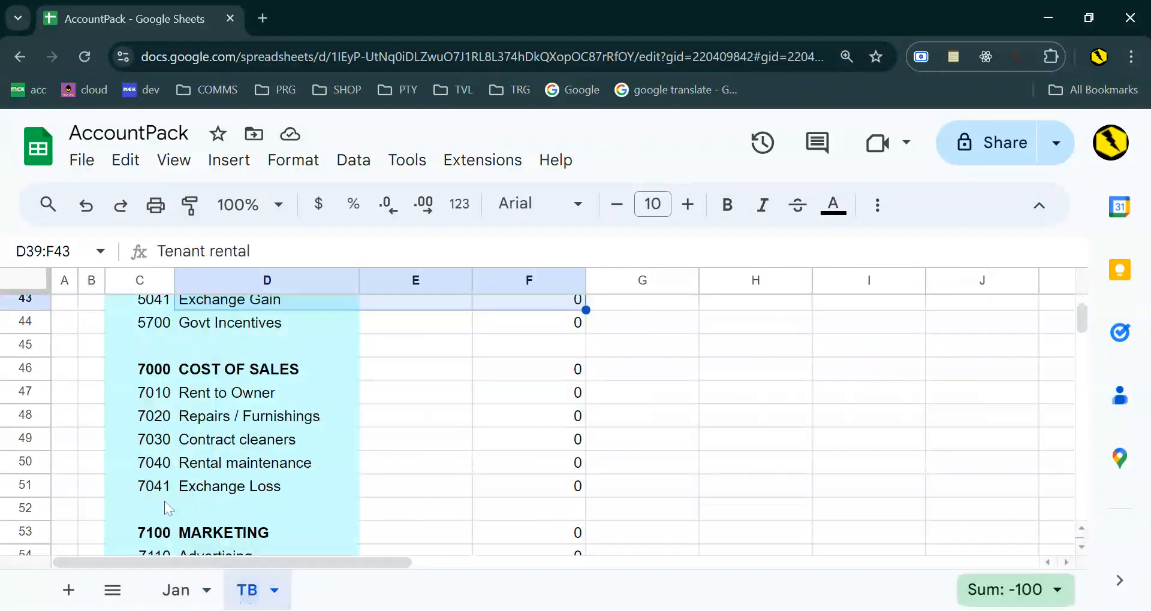
scroll(290, 453, up, 4)
scroll(362, 363, up, 2)
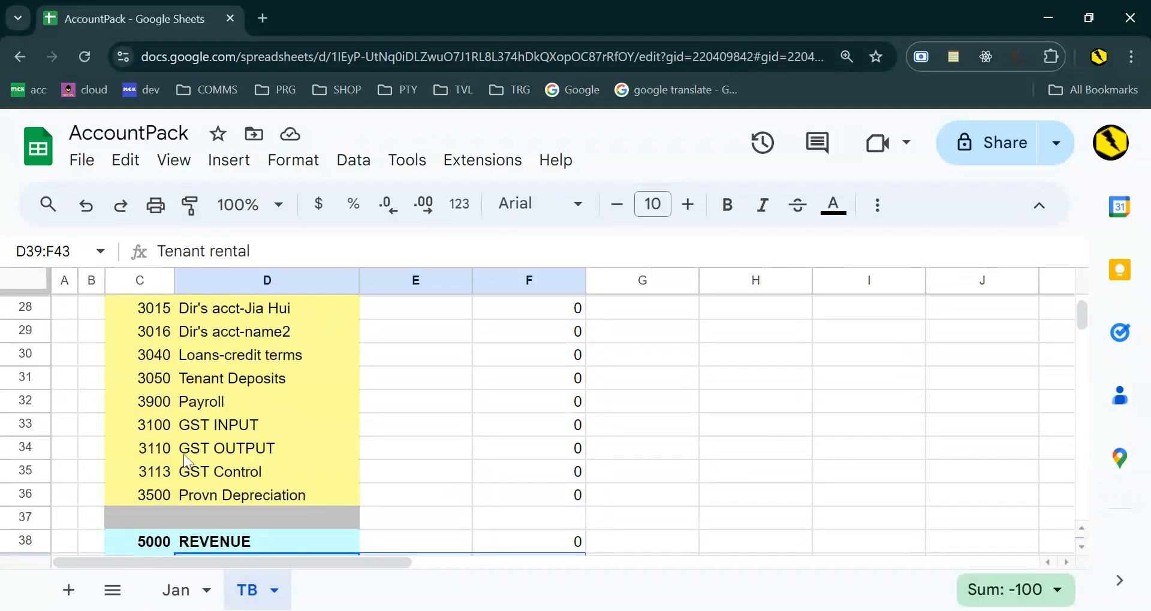
click(33, 423)
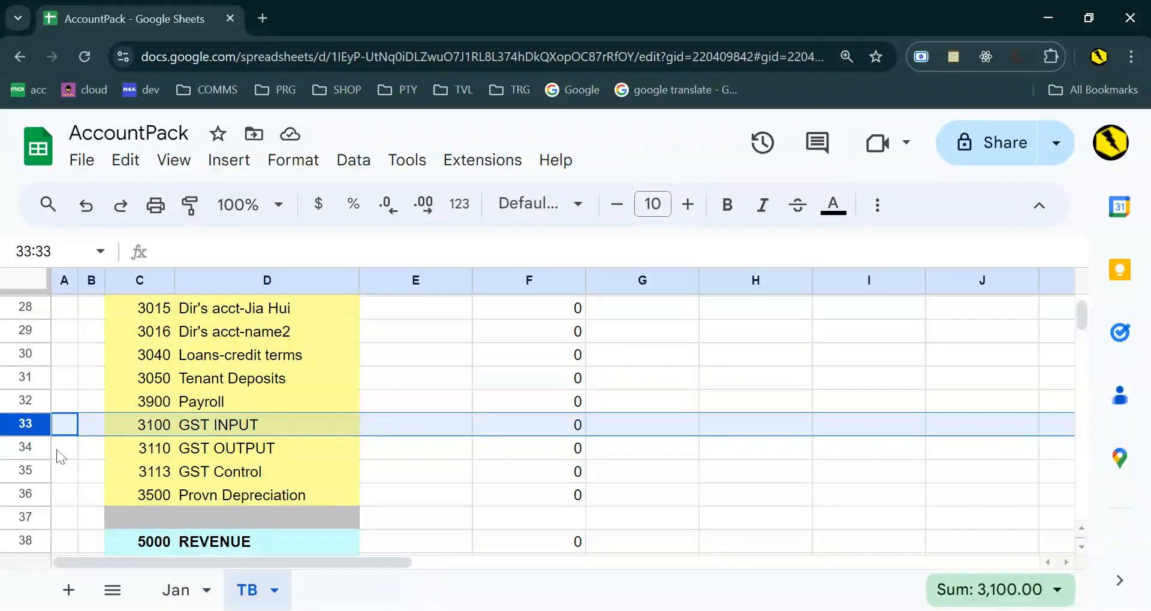
Step: Highlight the whole GST OUTPUT row, row 34 of the TB sheet, with a yellow fill
click(28, 448)
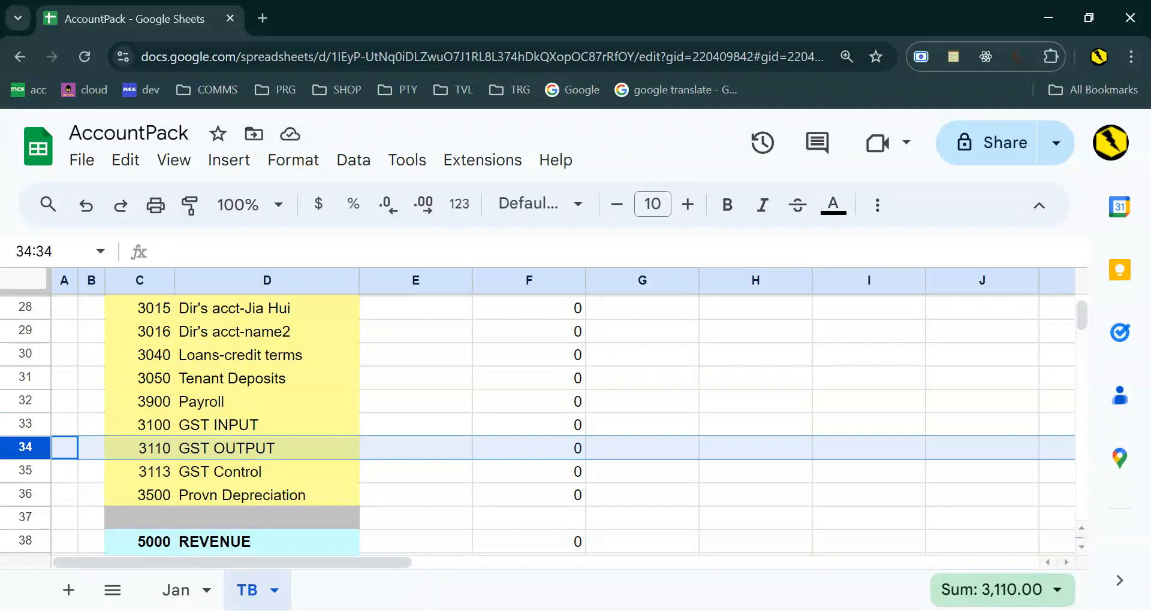
click(875, 206)
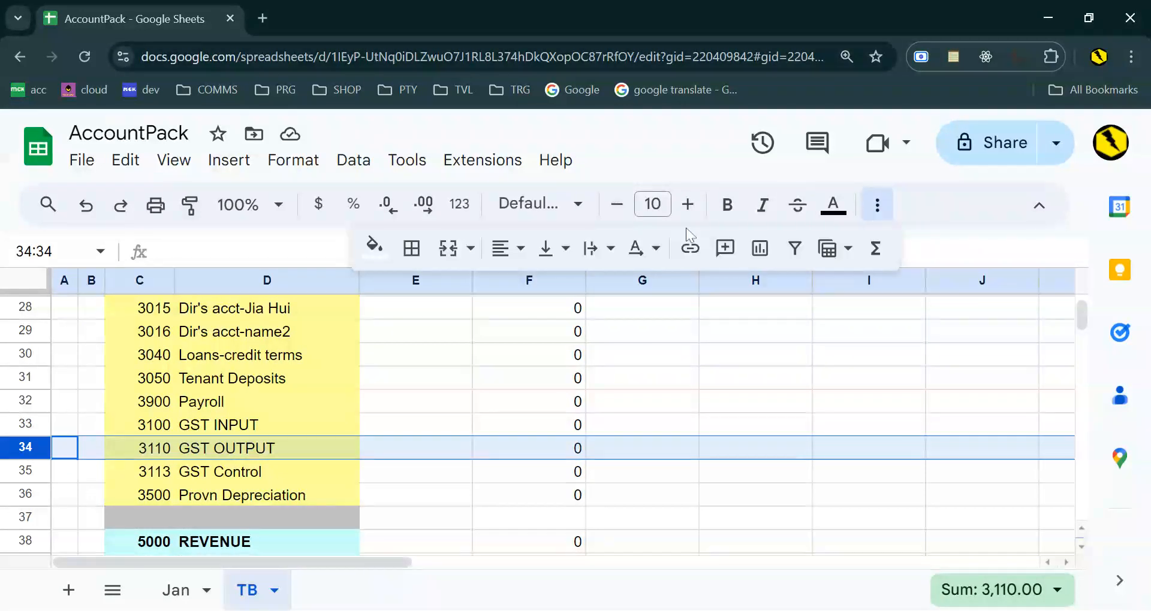
click(375, 247)
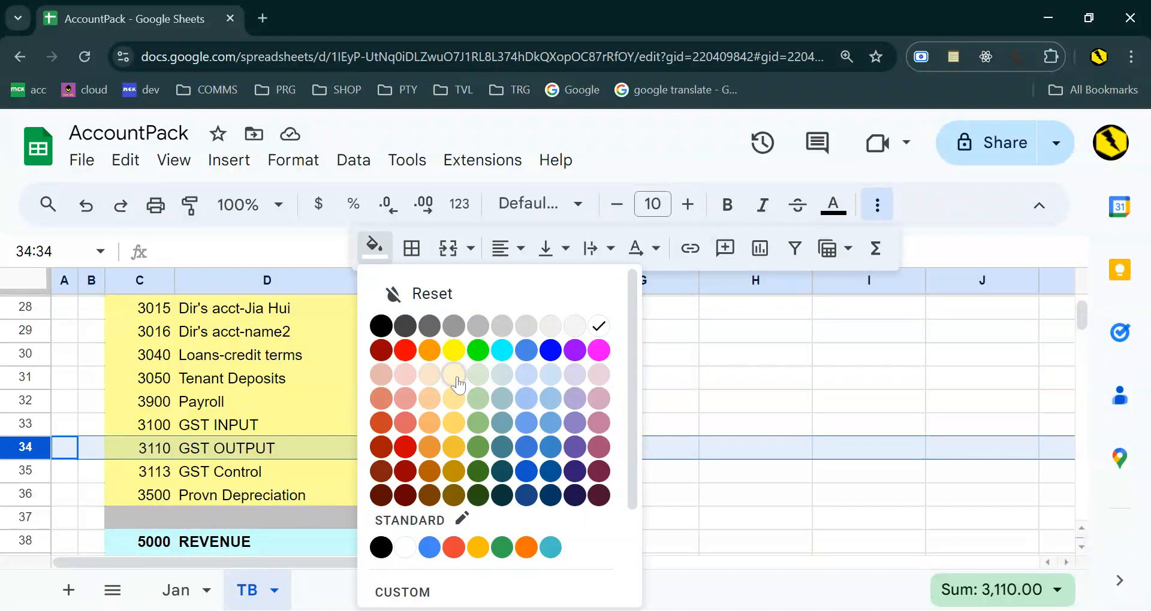
click(459, 353)
click(485, 402)
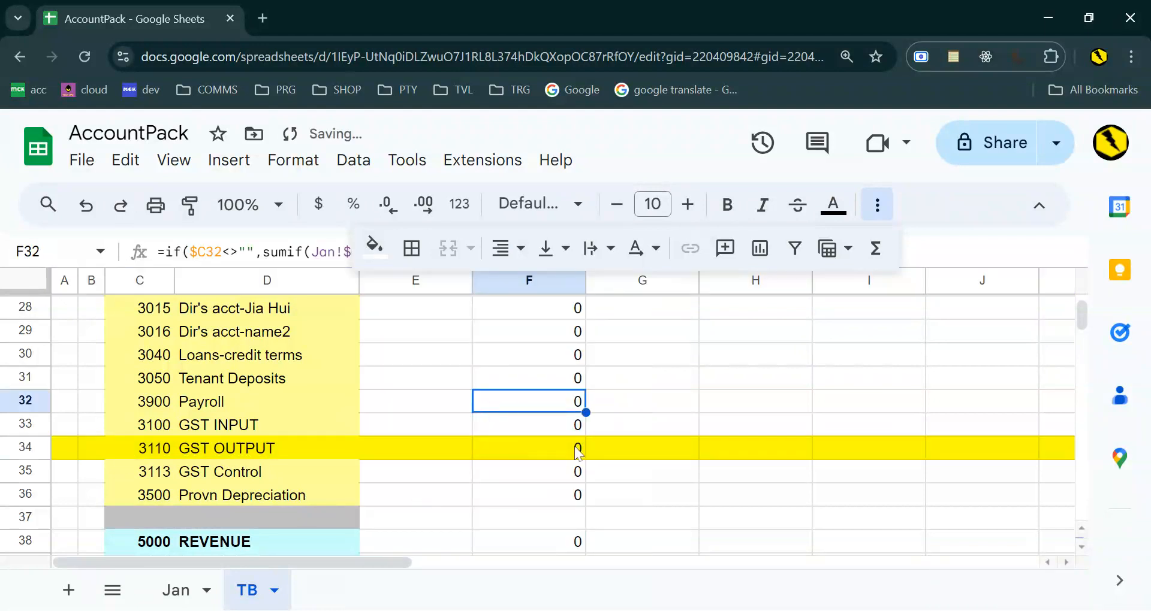
Step: Start adding a SUM term for the Jan sheet after the SUMIF in F34, and look up the GST column in Jan
click(547, 451)
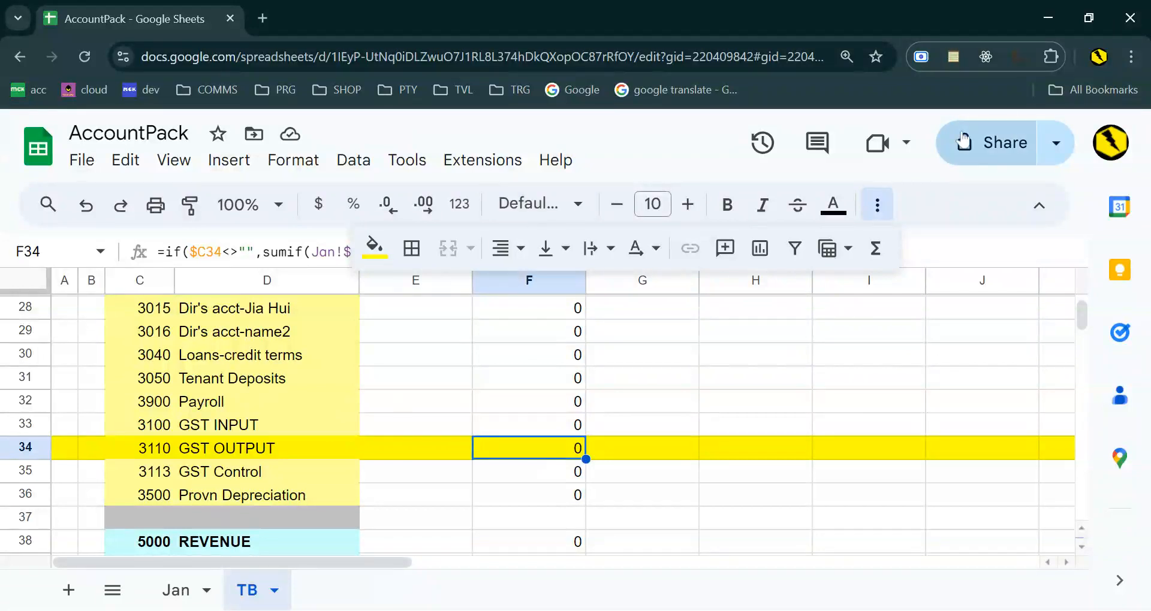
click(877, 204)
click(545, 251)
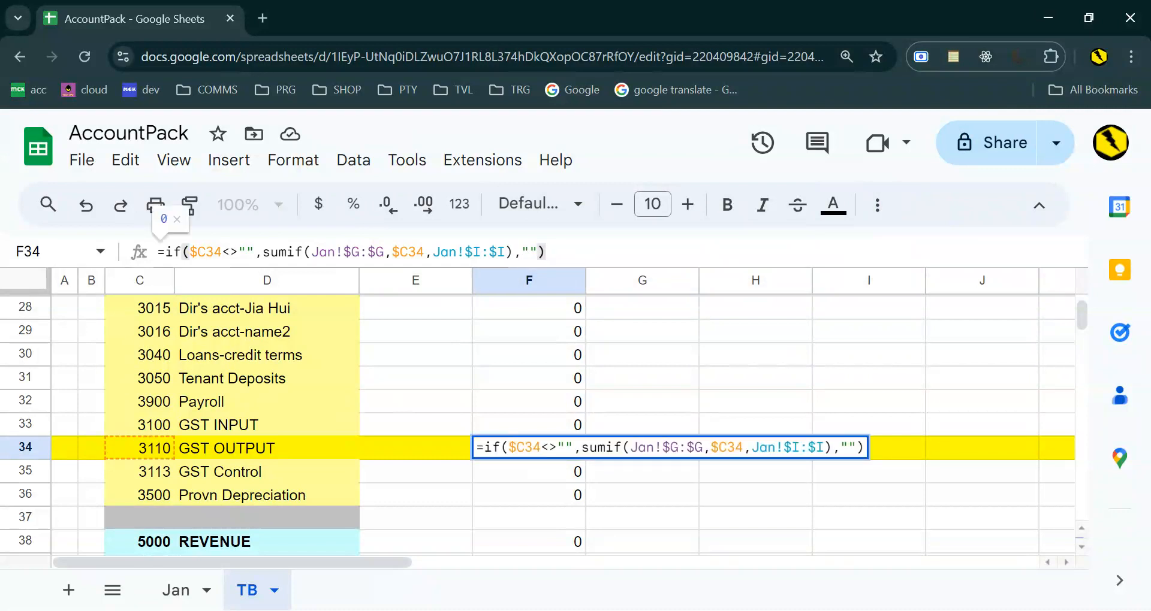
key(Left)
key(Left)
key(Left)
key(Left)
key(Left)
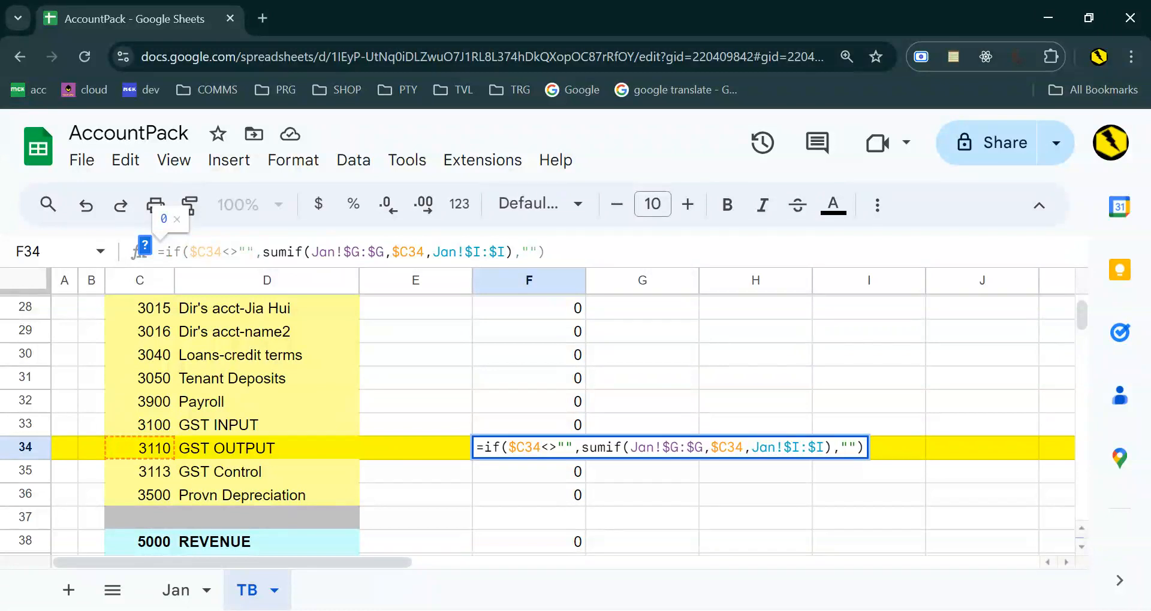
key(Right)
text(+)
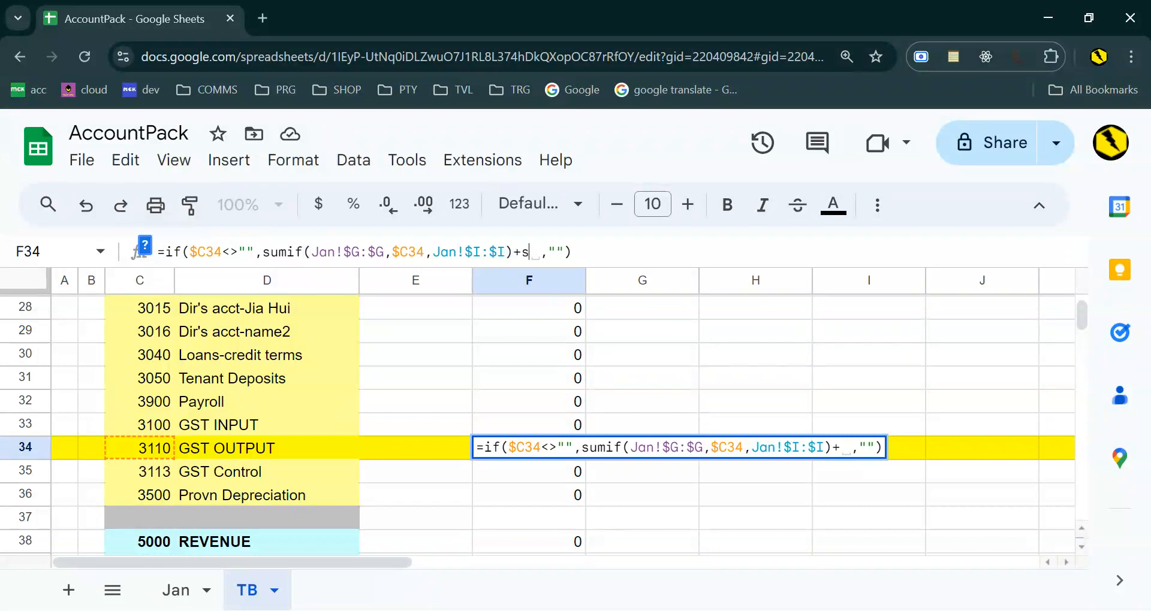
text(sum()
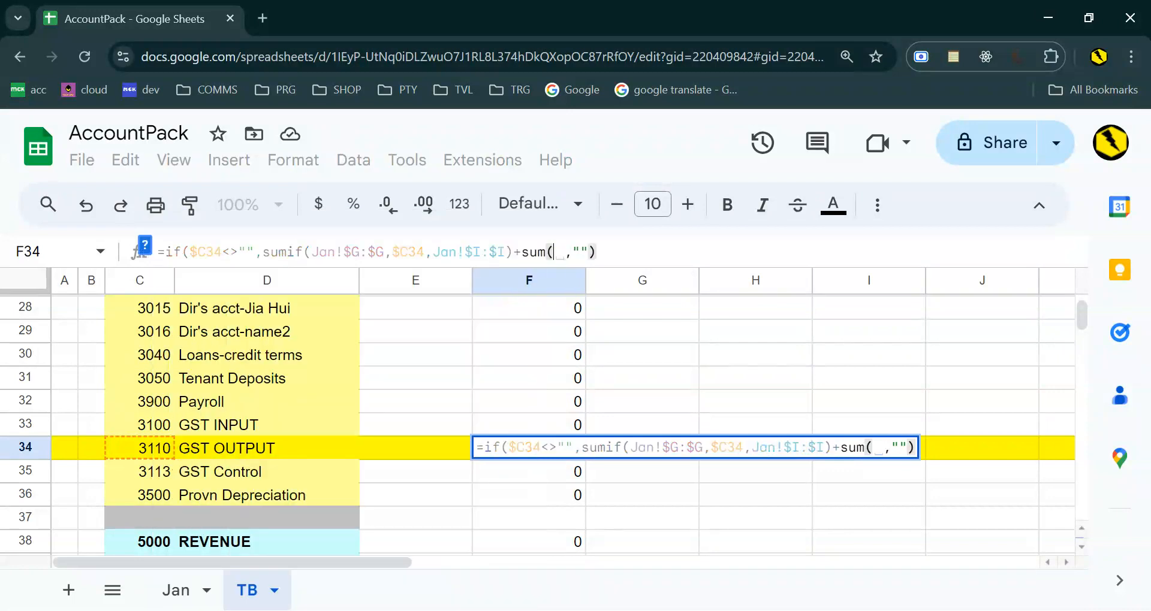
text(Jan)
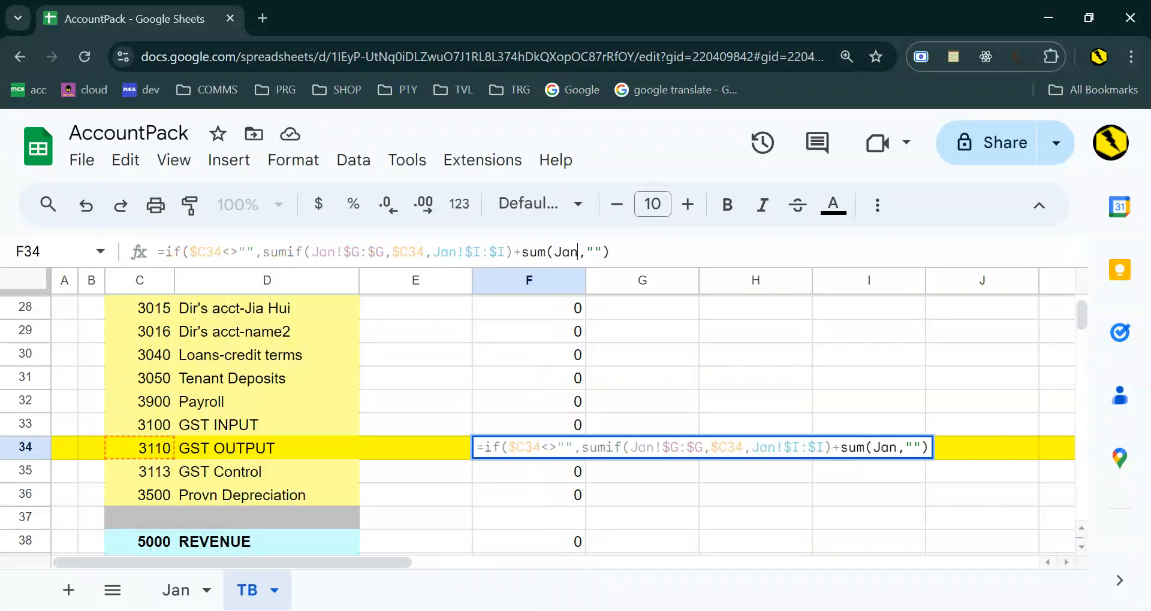
text(!$)
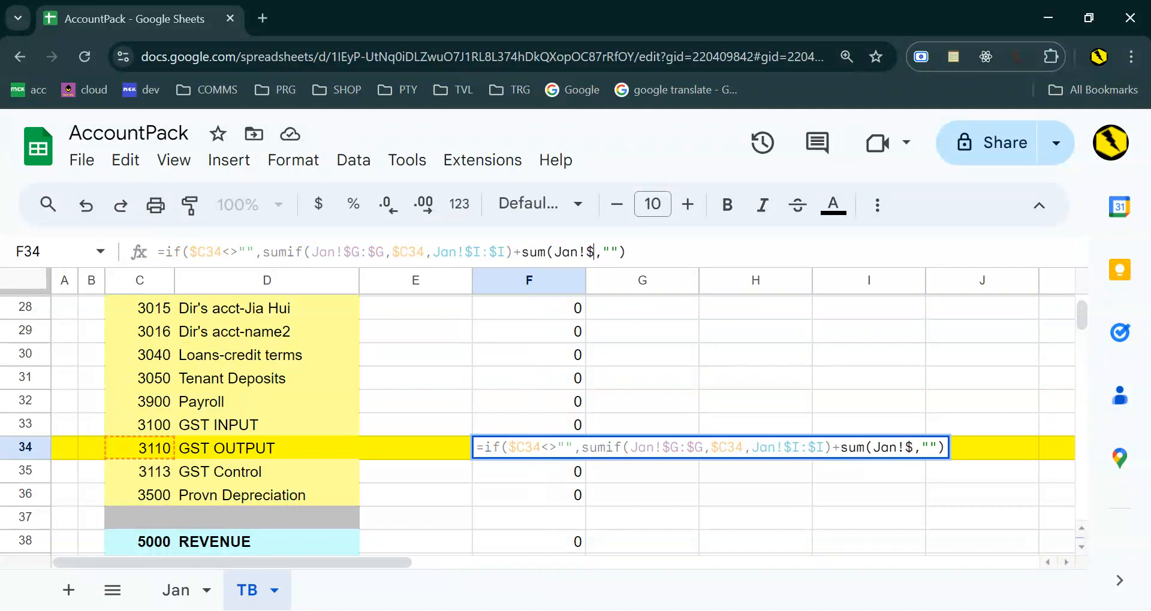
click(174, 590)
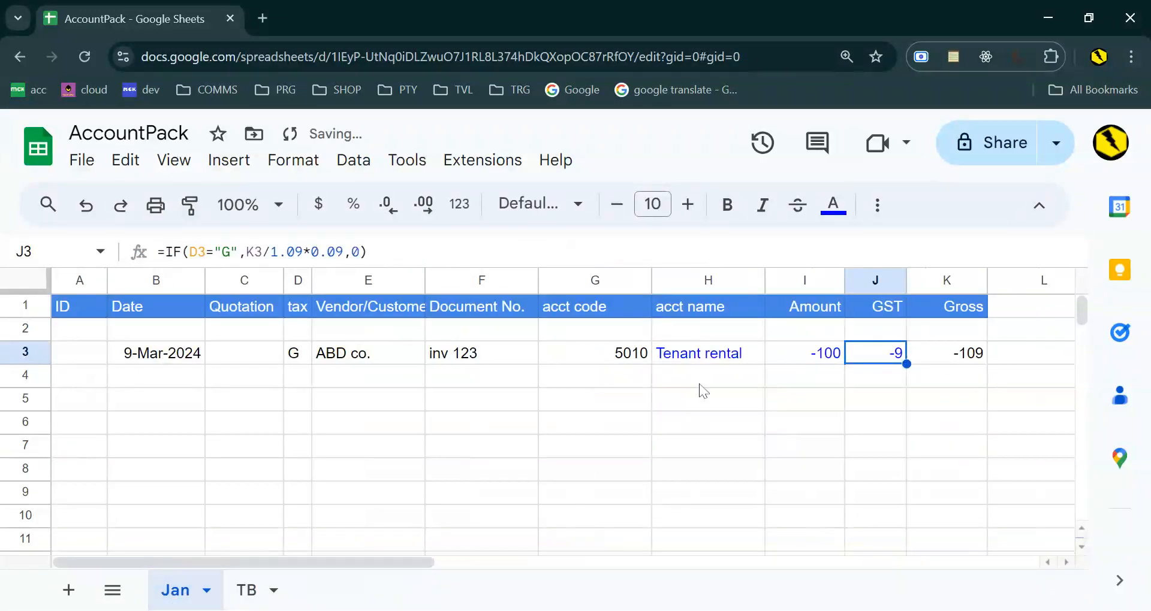
click(246, 590)
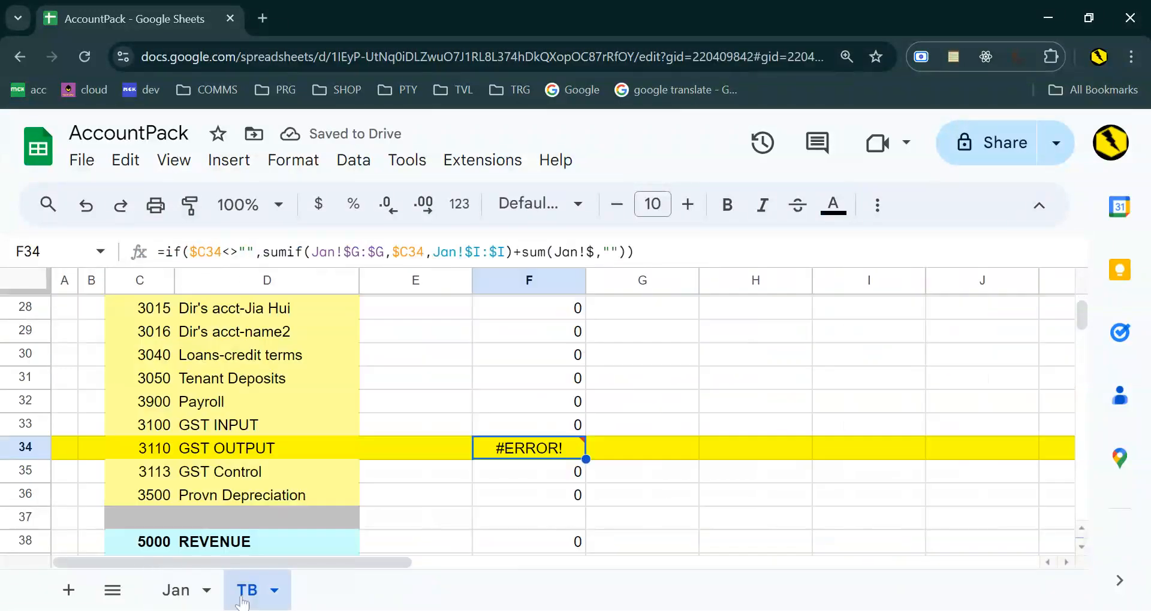
Step: Complete the SUM term in F34 with the GST column range Jan!$J:$J and enter the formula
click(593, 252)
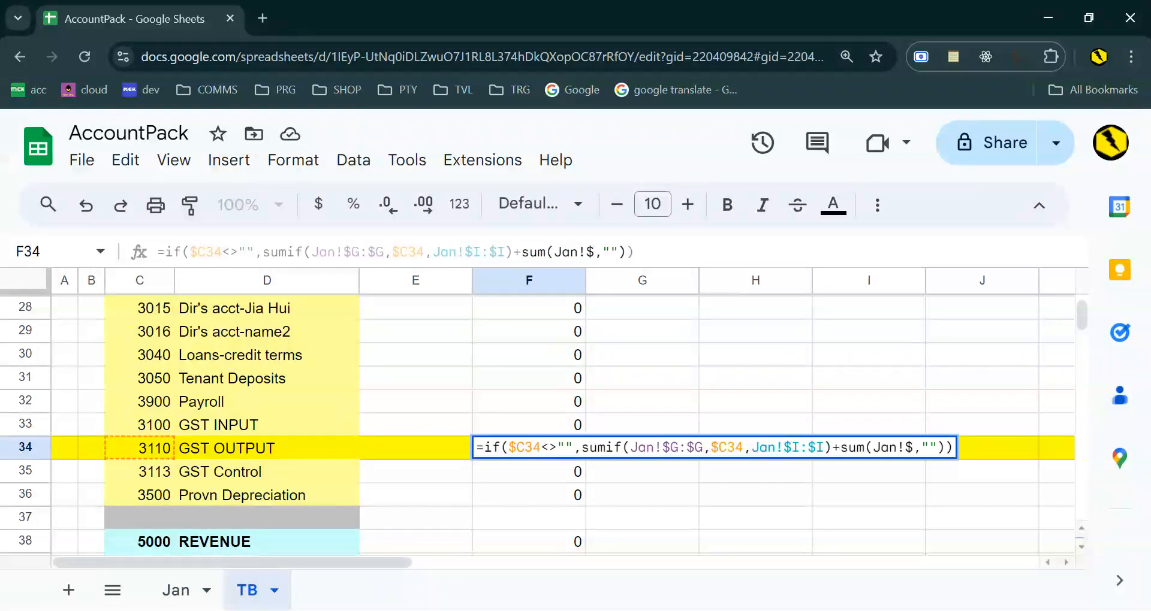
text(j)
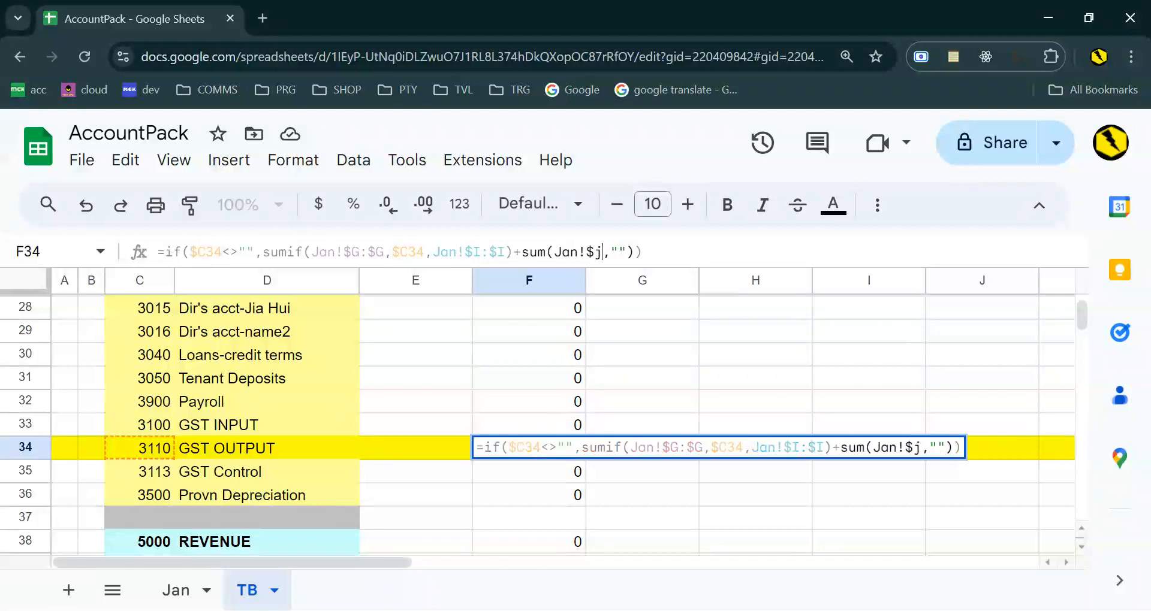
text(:j)
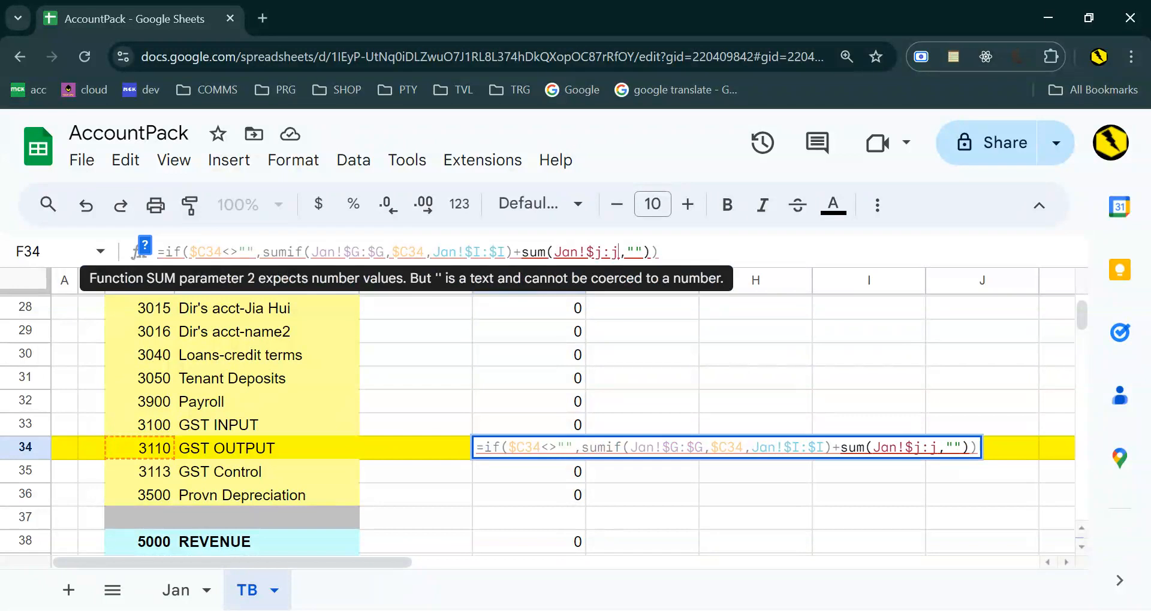
key(Right)
text())
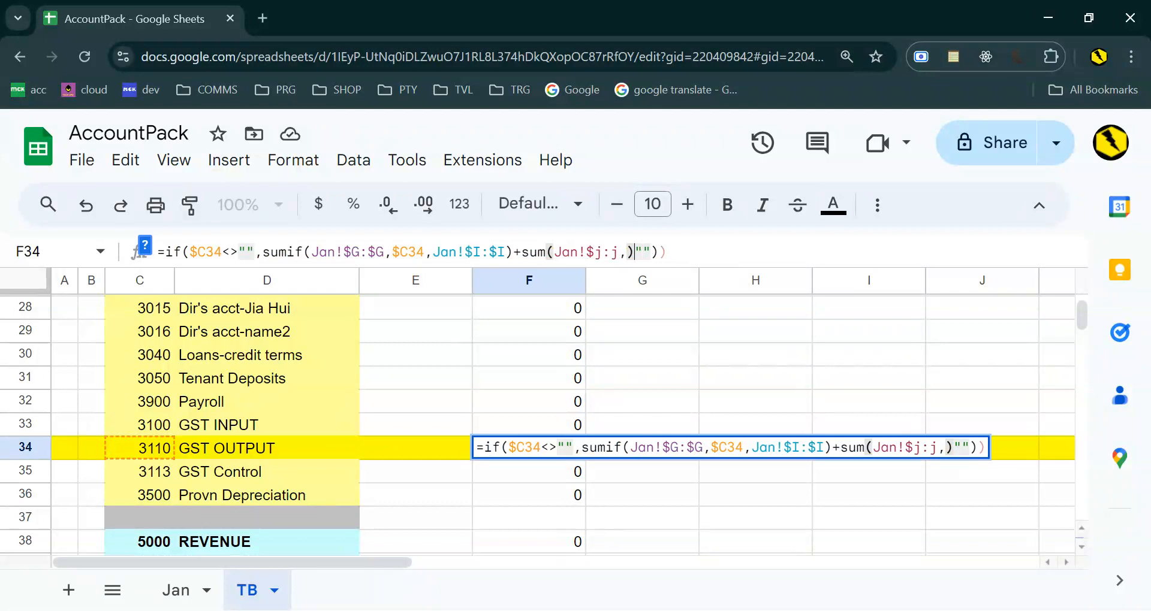
key(Left)
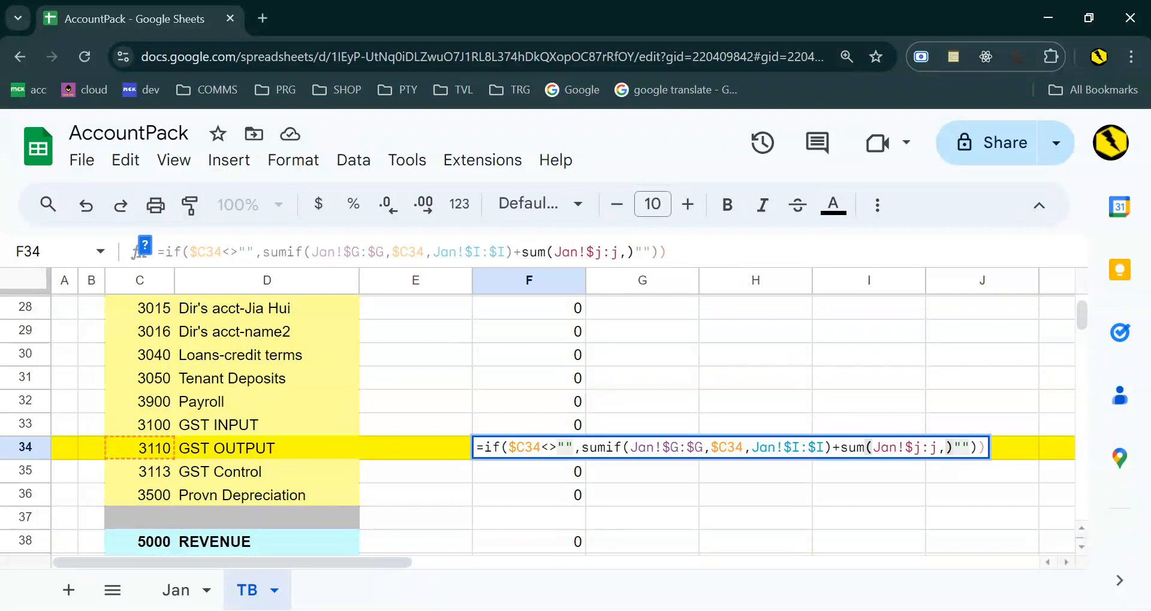
text($)
key(End)
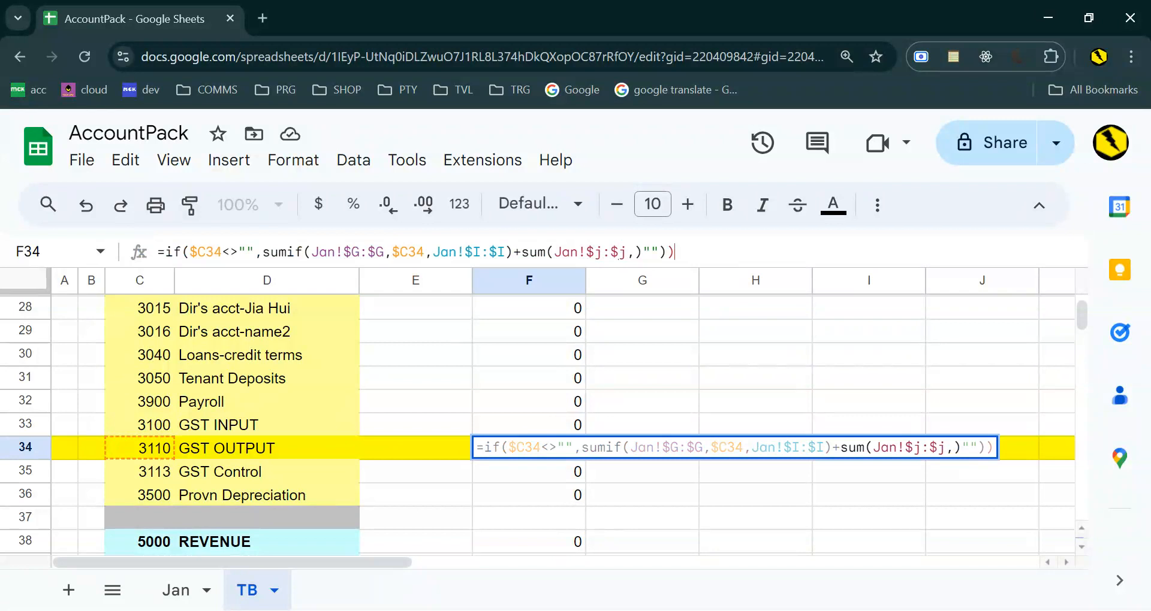
key(Return)
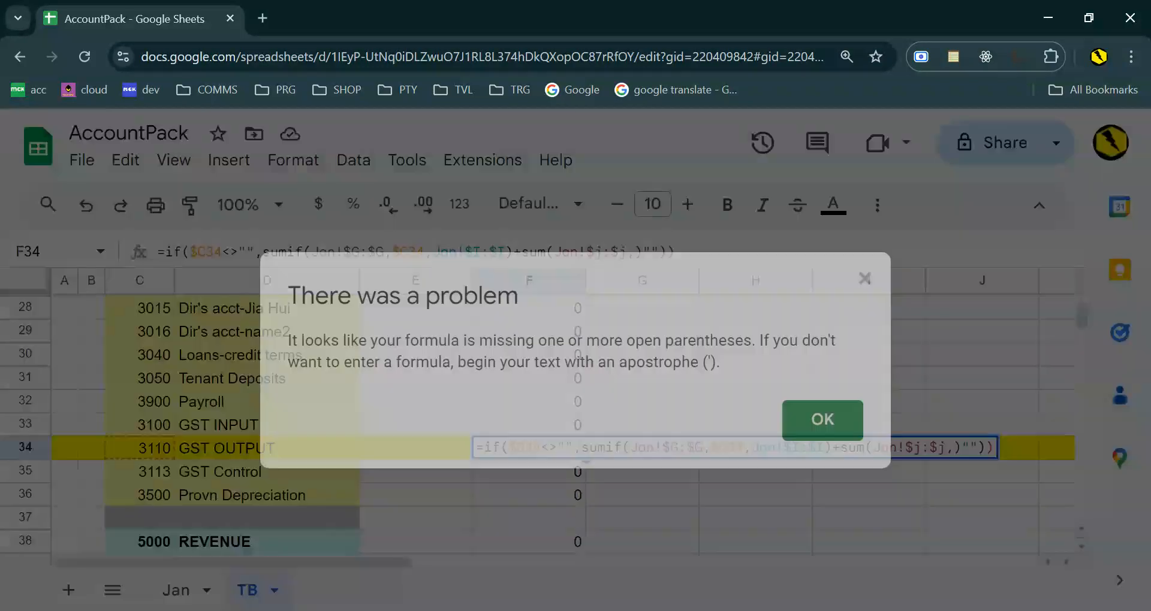
key(Return)
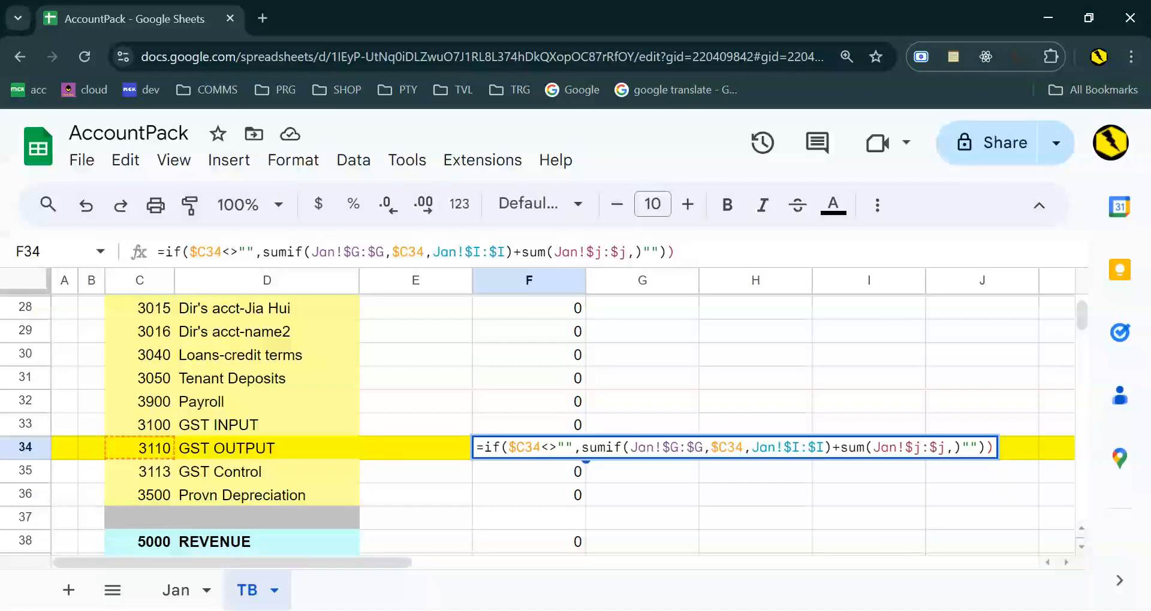
key(BackSpace)
key(Return)
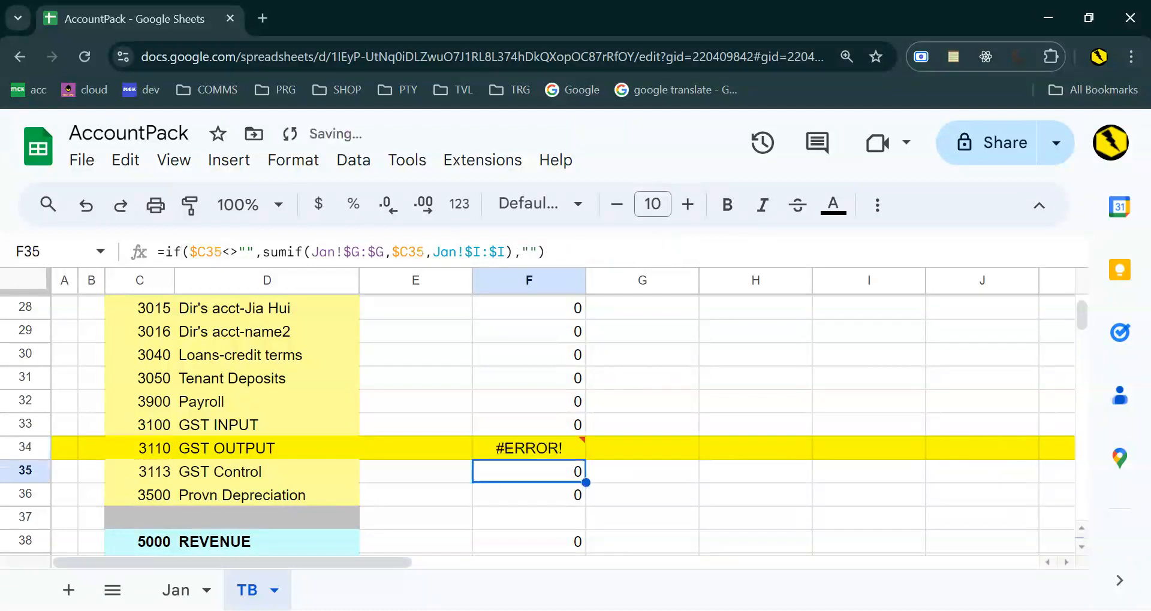
Step: Correct the F34 formula by adding a comma between the SUM's closing parenthesis and the empty-string argument
key(Up)
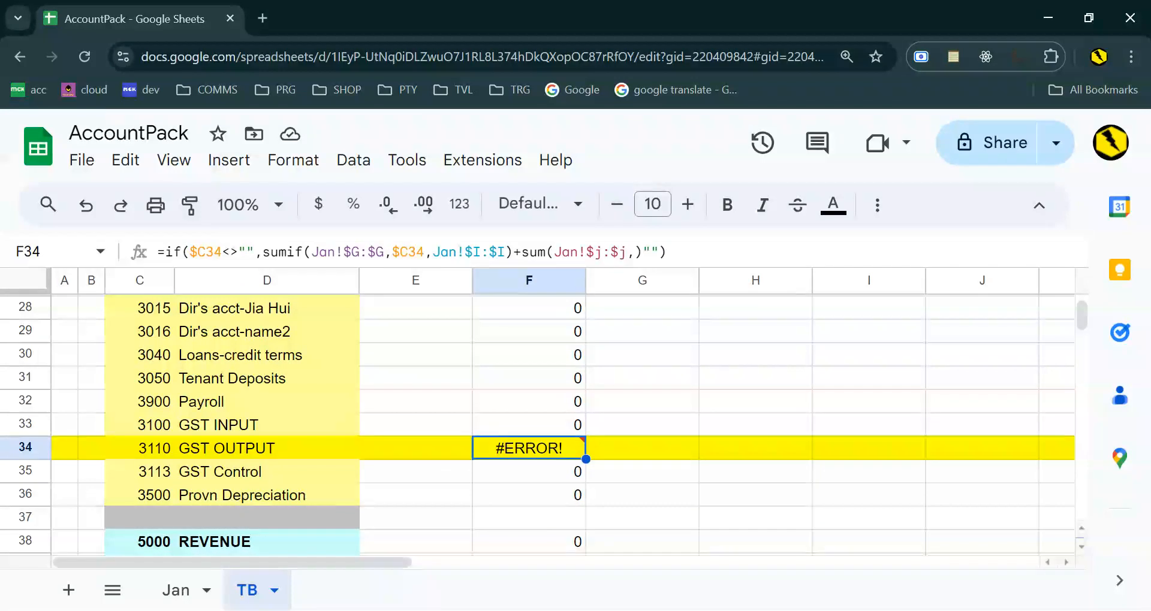
click(254, 252)
drag(254, 252, 642, 252)
key(Right)
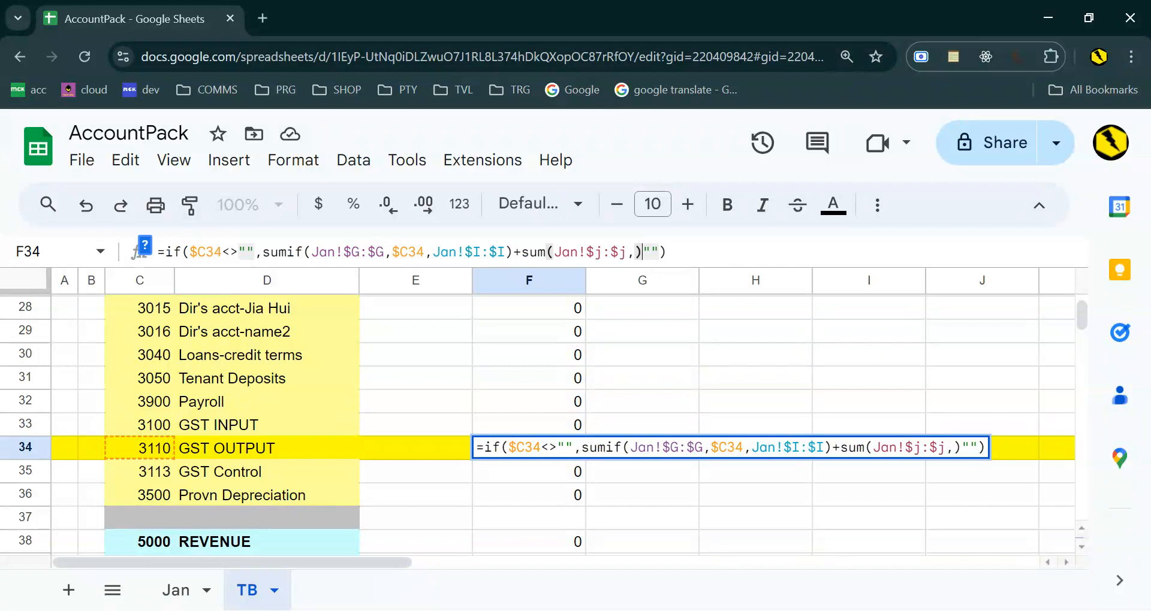
key(Return)
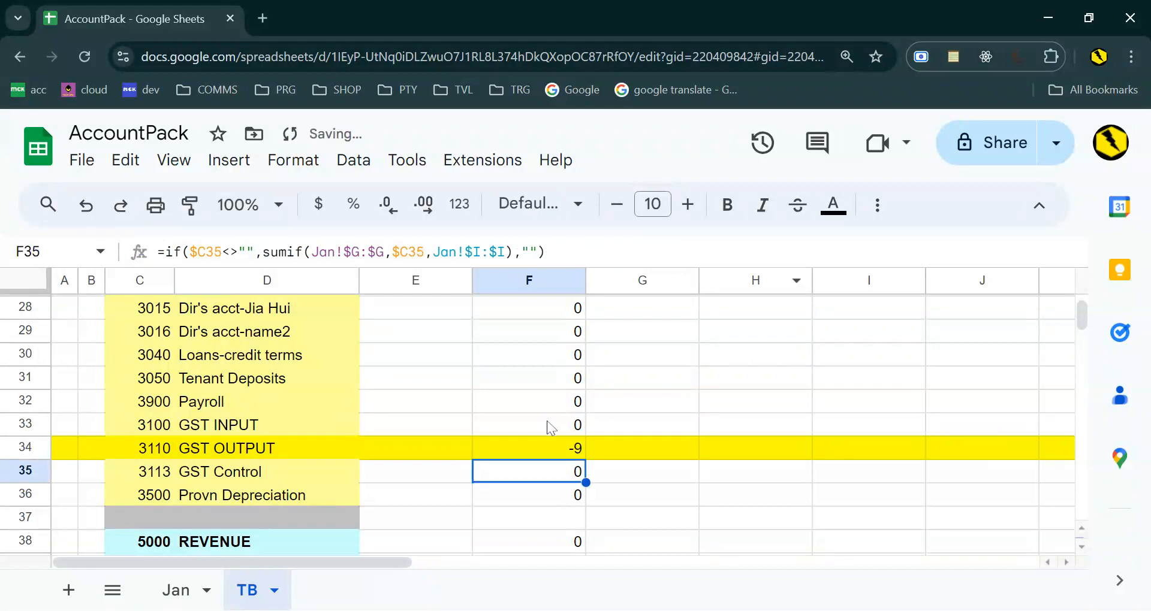
Step: Check the F34 formula and the Trial Balance total in F103 of the TB sheet
key(Up)
scroll(637, 489, down, 6)
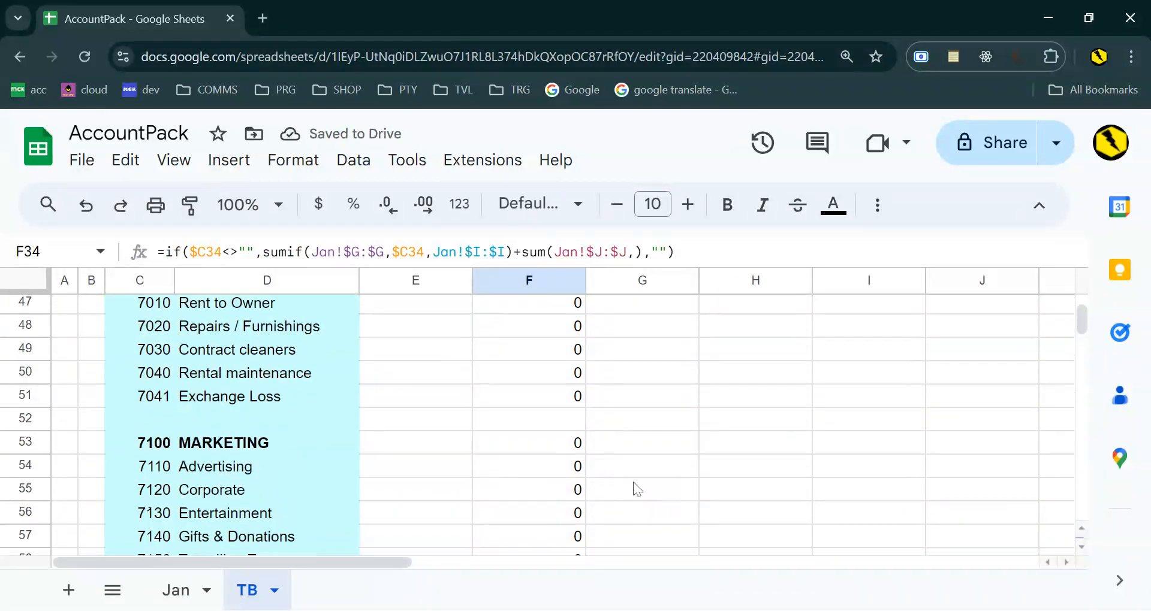
scroll(638, 490, down, 16)
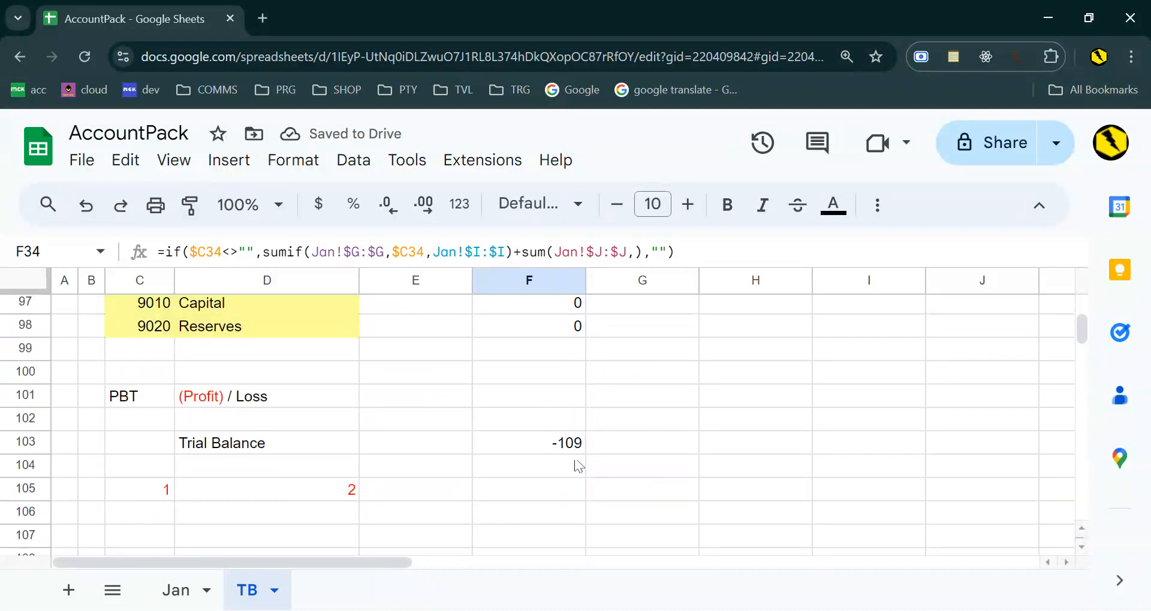
click(574, 452)
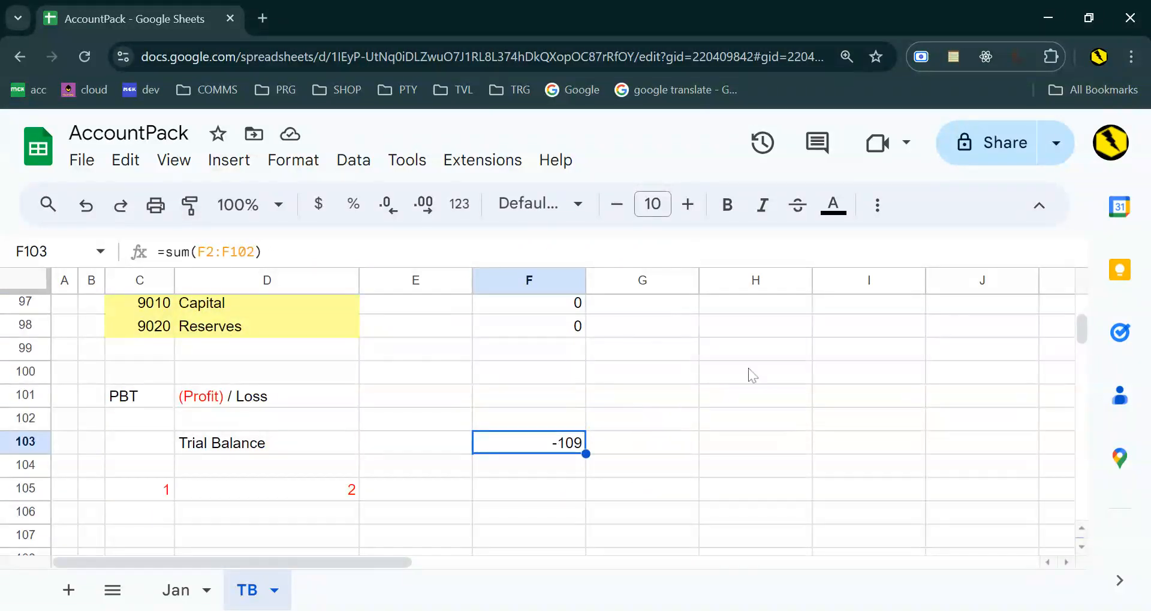
Step: Review the Jan sheet's columns against the tenant rental entry in row 3, from the date through the account code
click(176, 591)
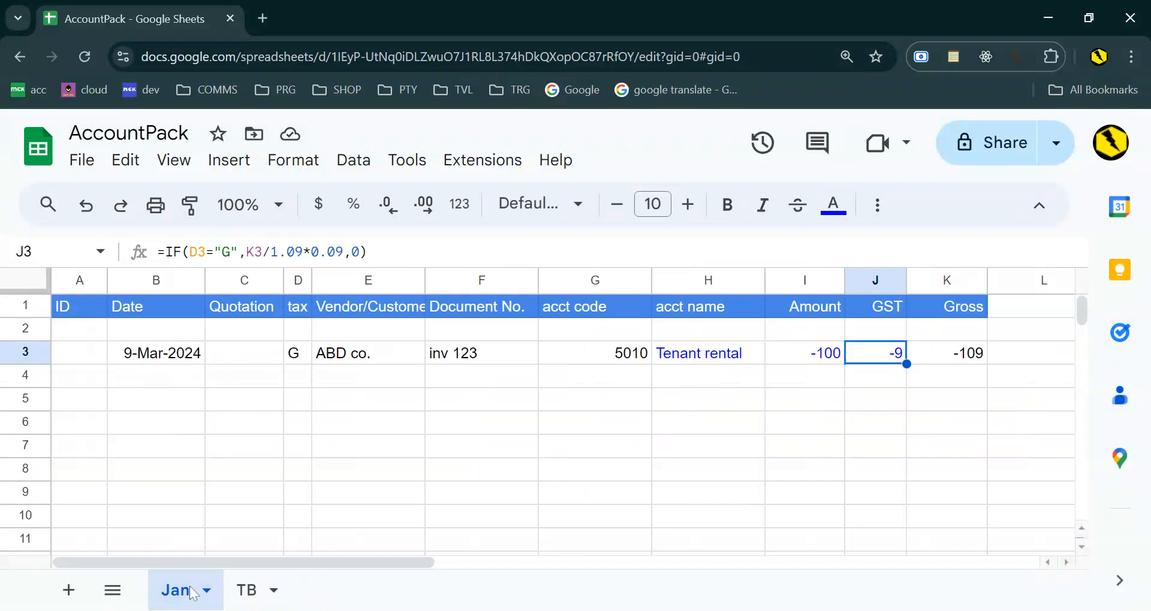
click(139, 376)
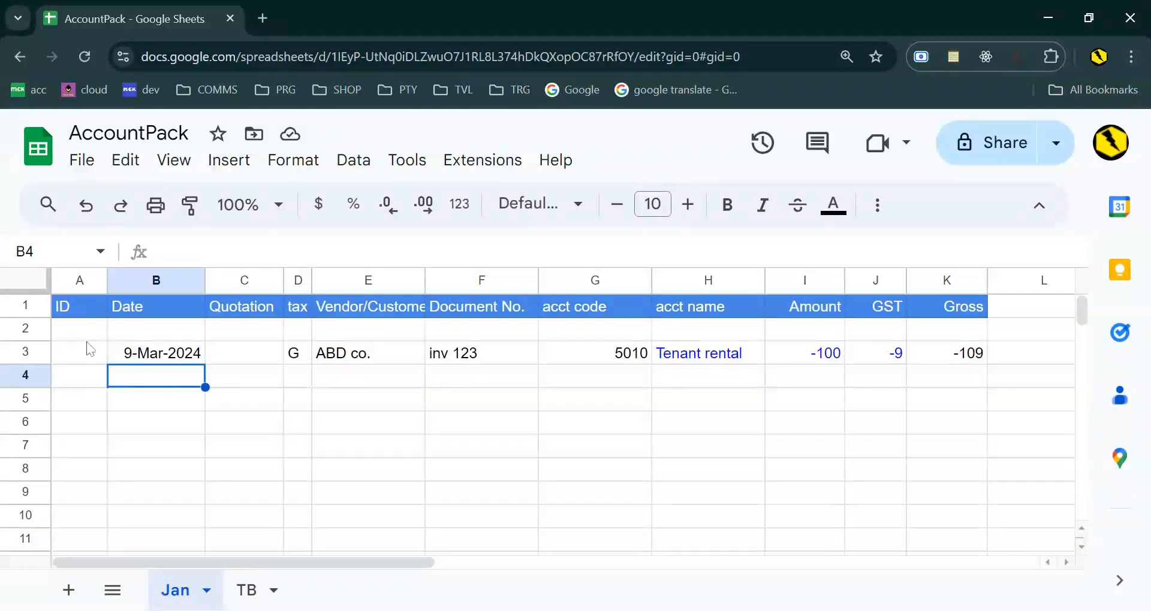
key(Tab)
key(Right)
key(Right)
key(Right)
key(Right)
key(Right)
key(Left)
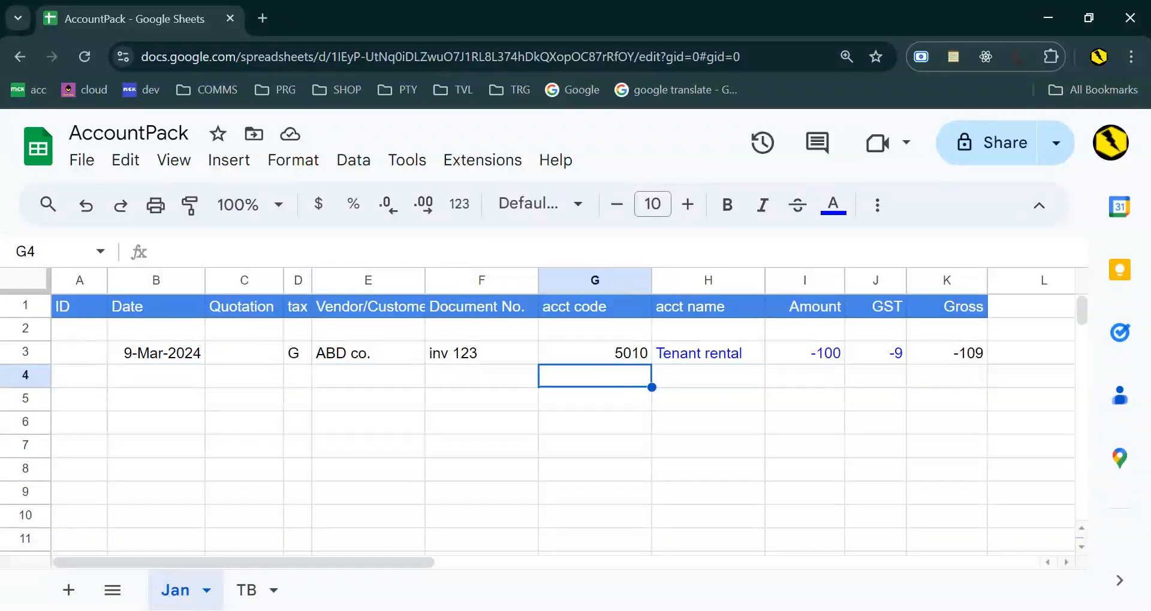
key(Left)
key(Left)
key(Up)
key(Right)
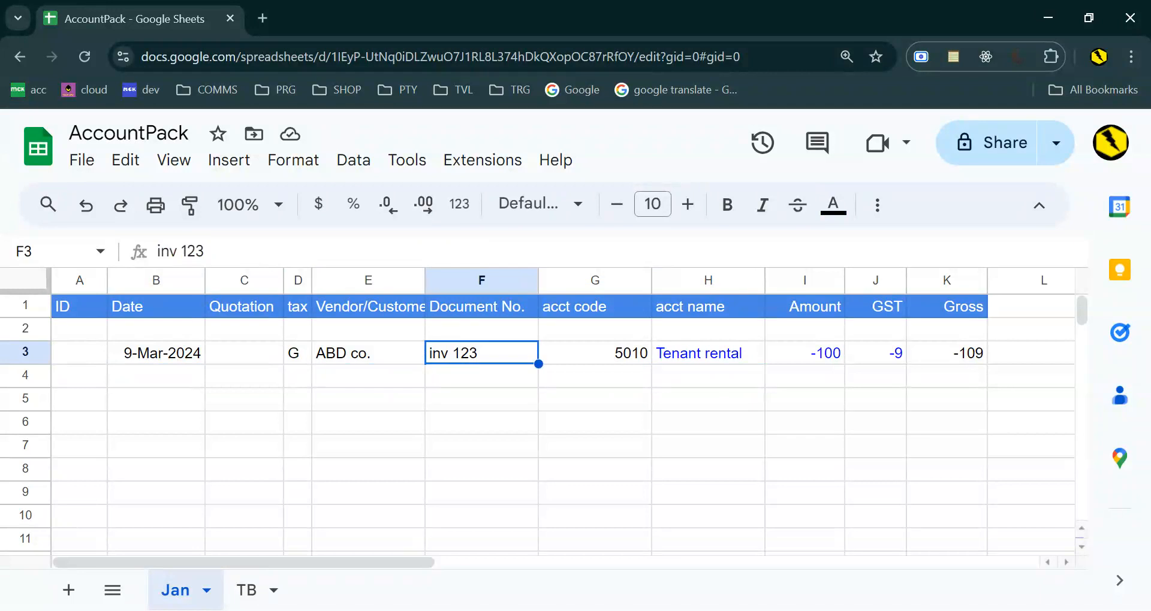
Step: Enter 9/3 as the date of a new entry in cell B4 of the Jan sheet
key(Down)
key(Left)
key(Left)
key(Left)
key(Left)
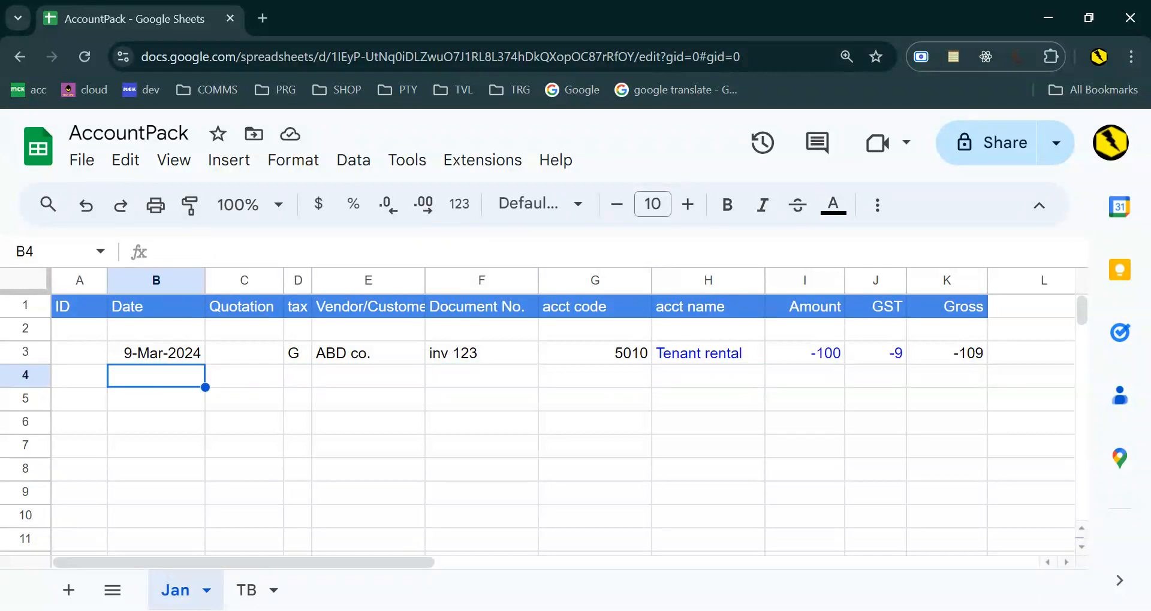
text(9/3)
key(Return)
key(Up)
key(Right)
key(Right)
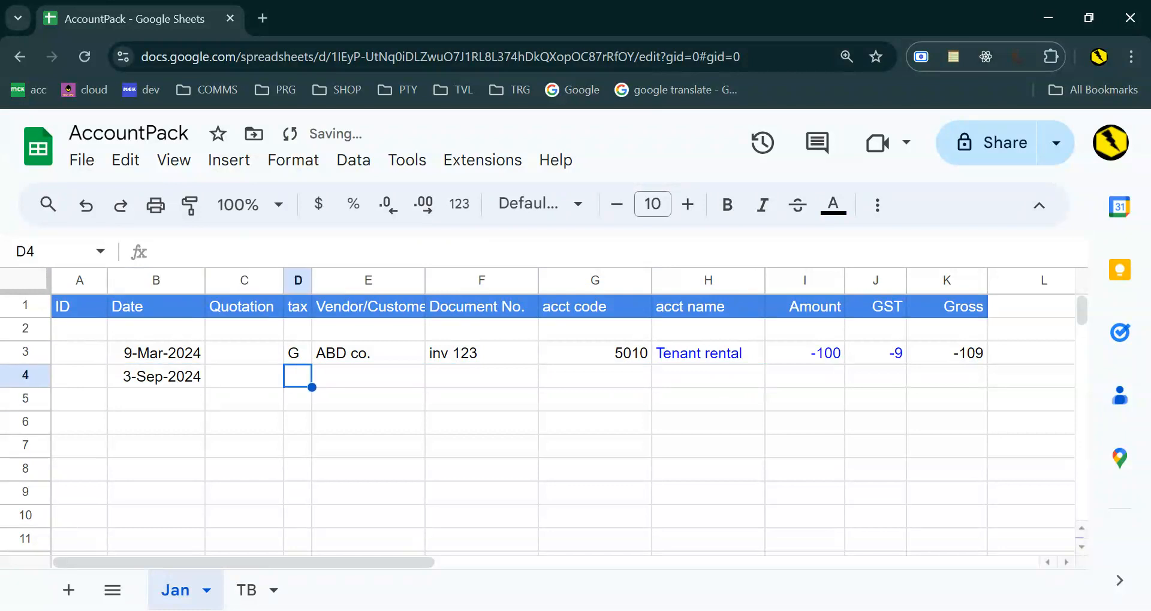
key(Left)
key(Left)
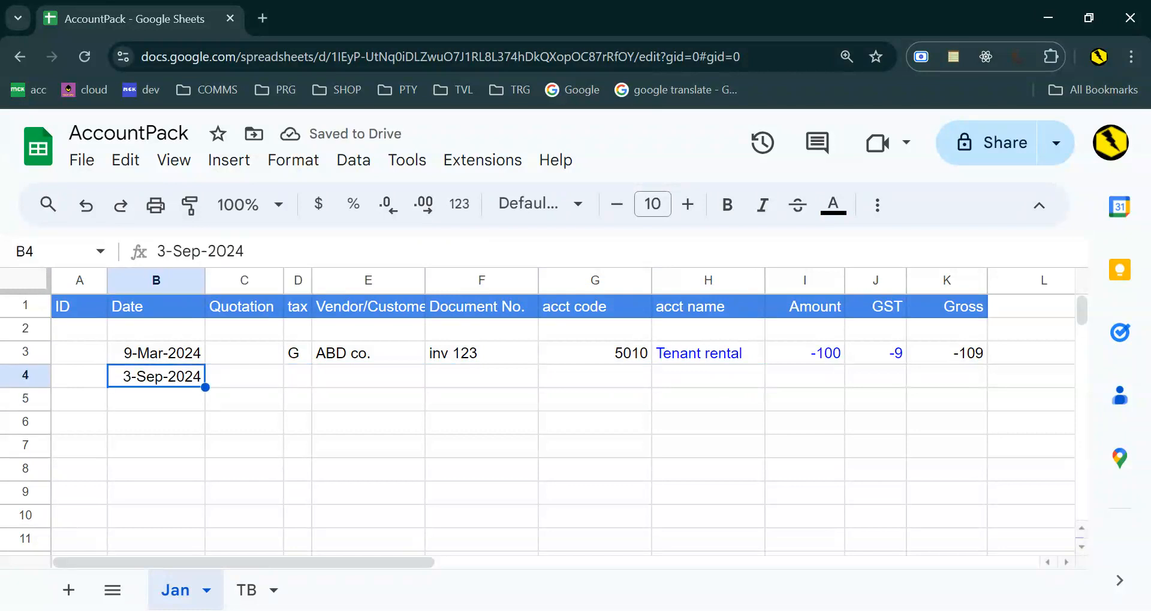
Step: Re-enter 9/3 as the date in cell B4 of the Jan sheet
text(9/3)
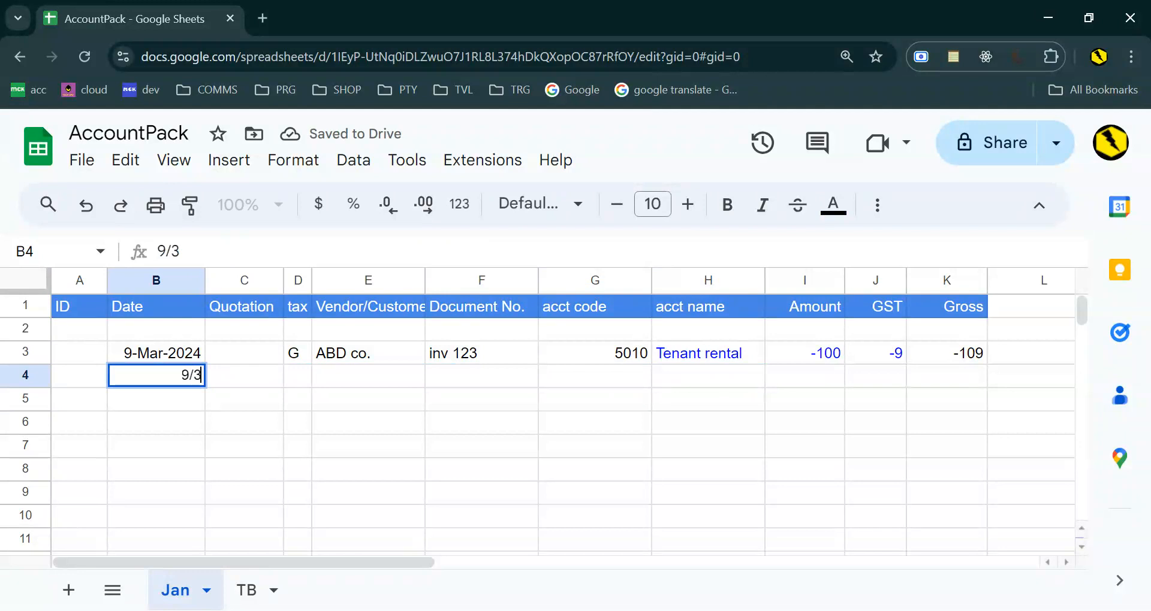
key(Return)
key(Up)
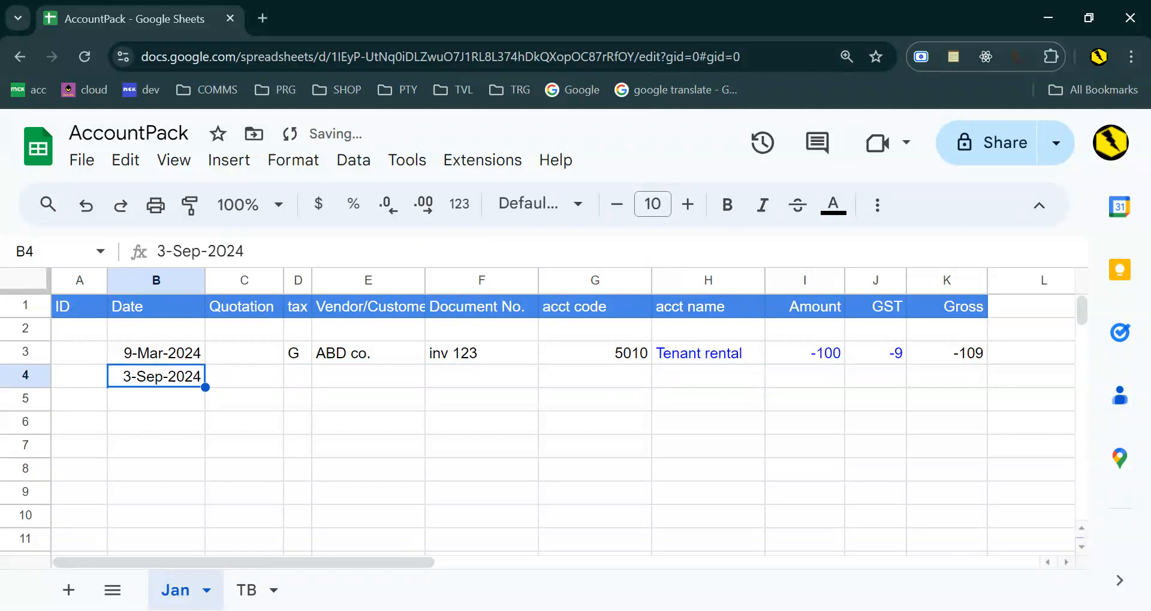
text(9/3)
key(Return)
key(Up)
key(Right)
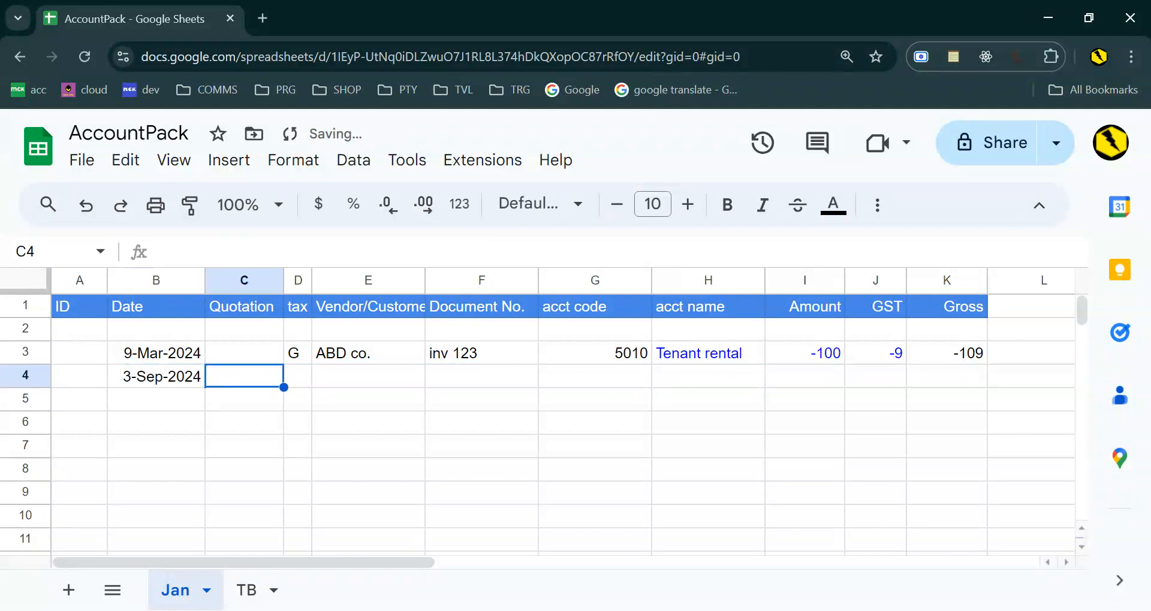
Step: Set the tax code in D4 to Z and enter ABD co. as the vendor in E4
key(Right)
text(Z)
key(Tab)
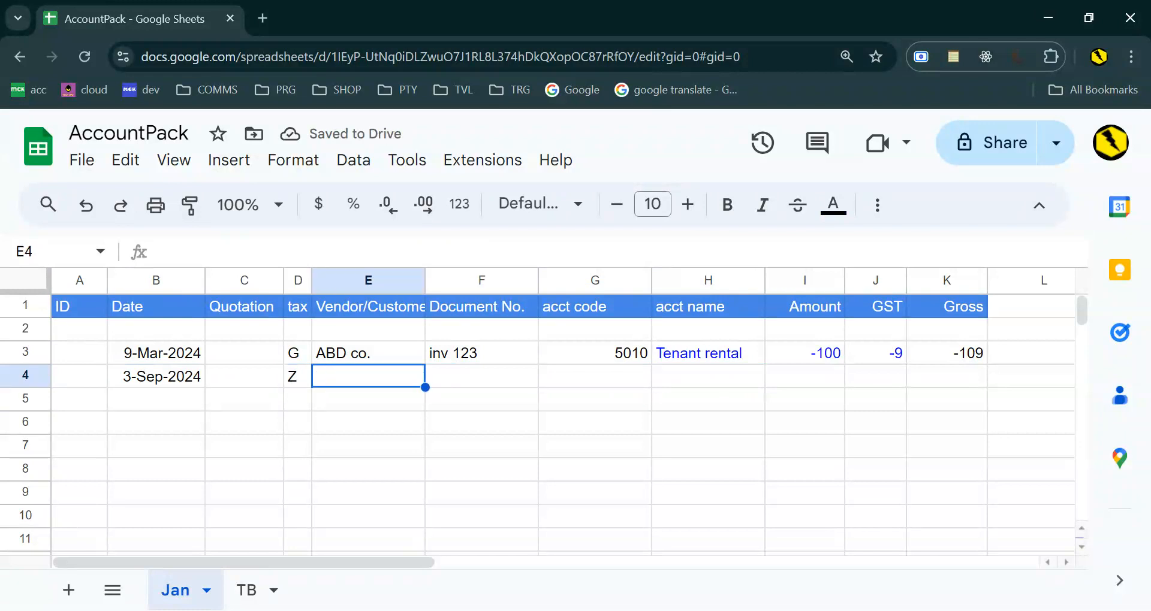
text(ABD co.)
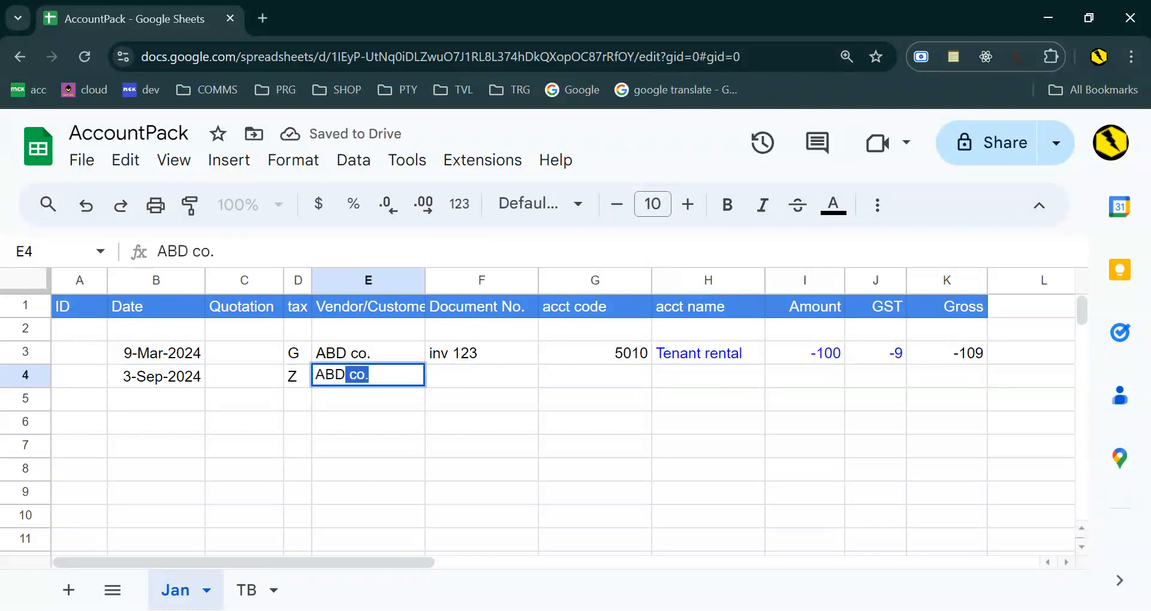
key(Tab)
Step: Try account code 2100 in G4 and check the account name looked up in H4
key(Tab)
key(Tab)
text(2100)
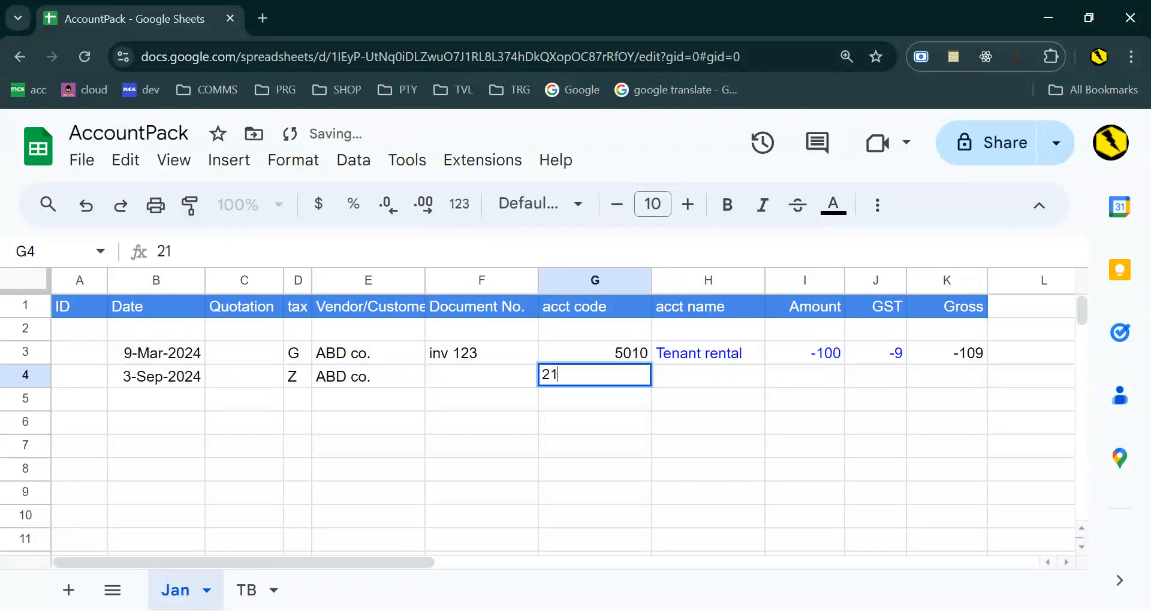
key(Return)
key(Up)
key(Right)
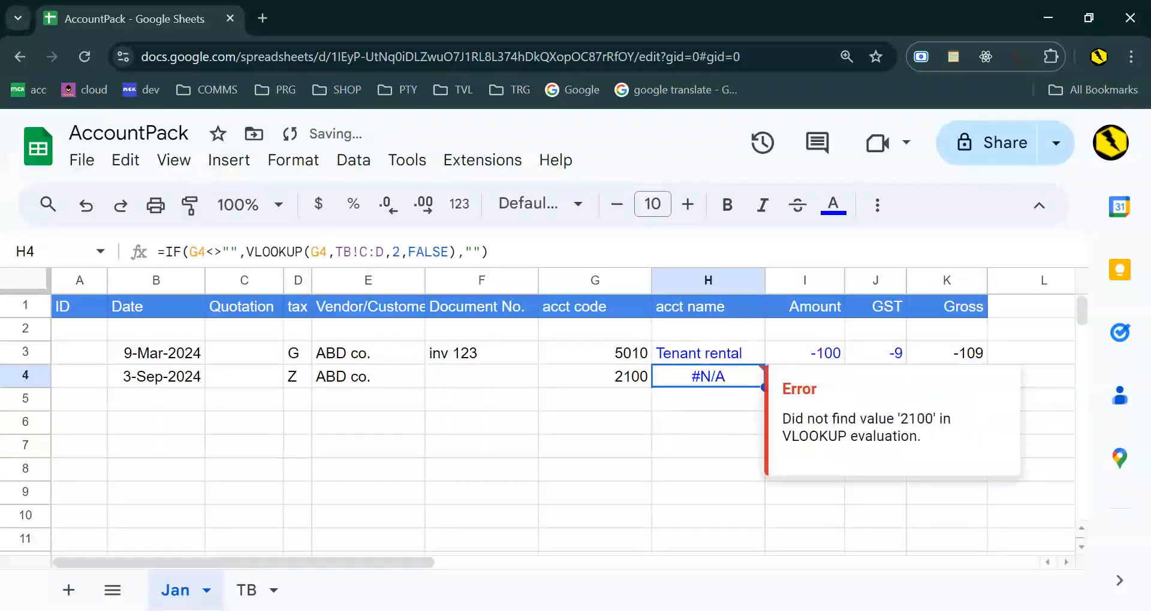
Step: Set the account code in G4 to 1100 and check the account name looked up in H4
key(Left)
text(1100)
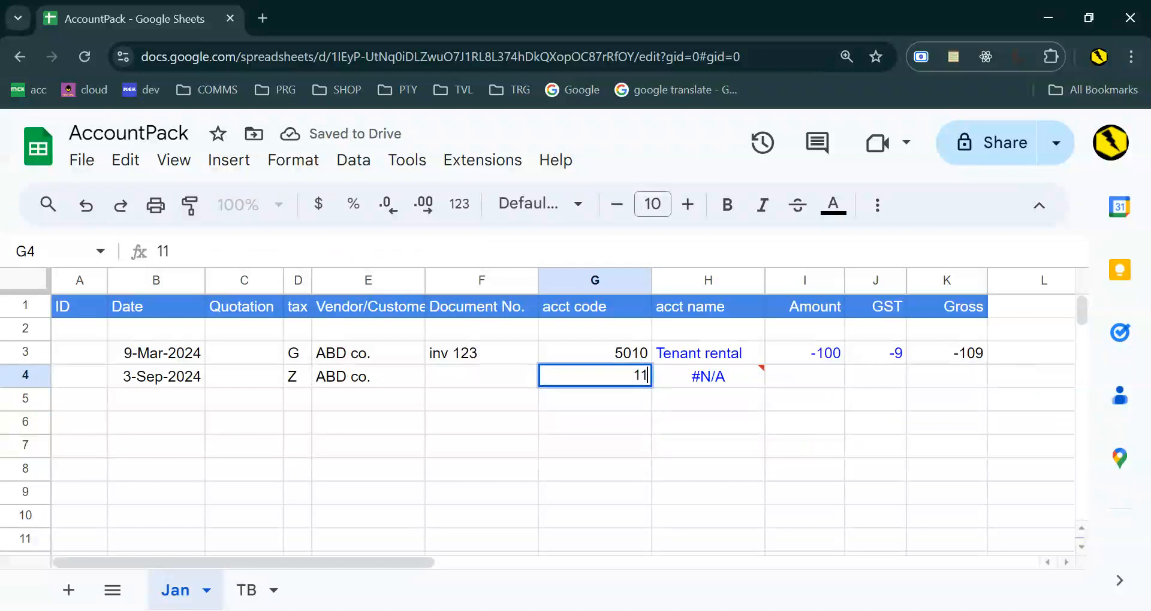
key(Return)
key(Up)
key(Right)
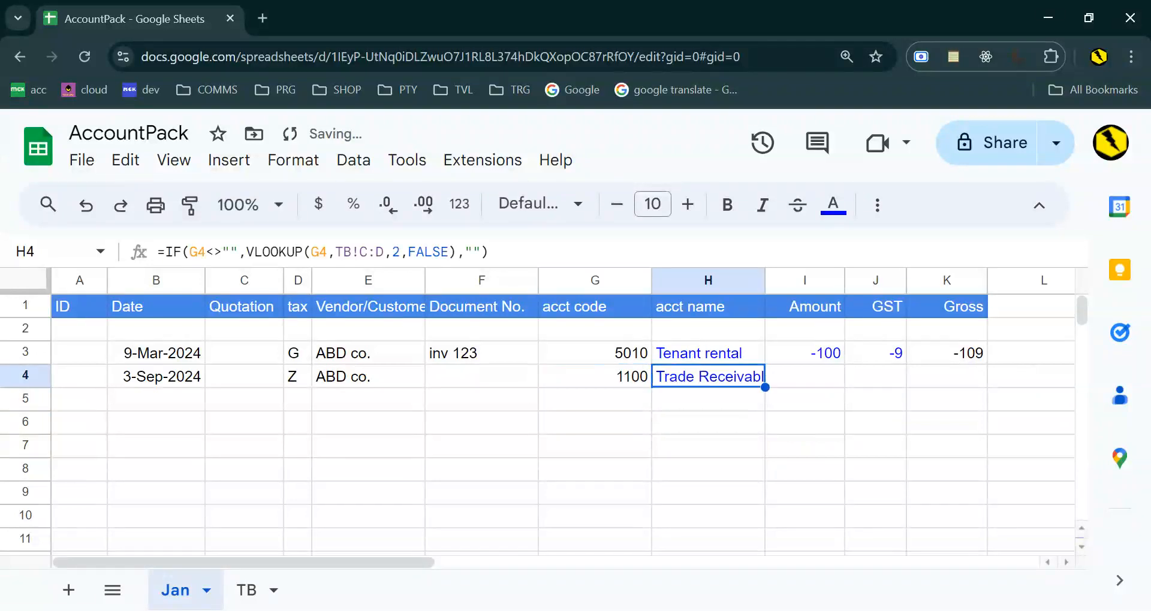
Step: Enter the formula =-sum(K3) as the Gross amount in K4 to offset the tenant rental entry
key(Right)
key(Right)
key(Right)
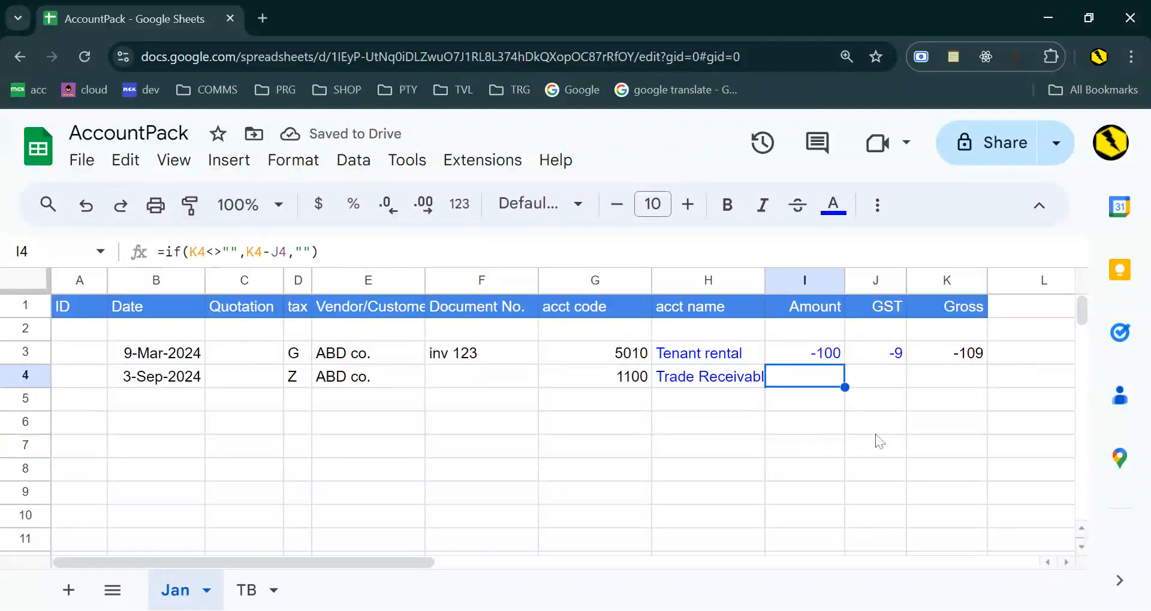
text(=-su)
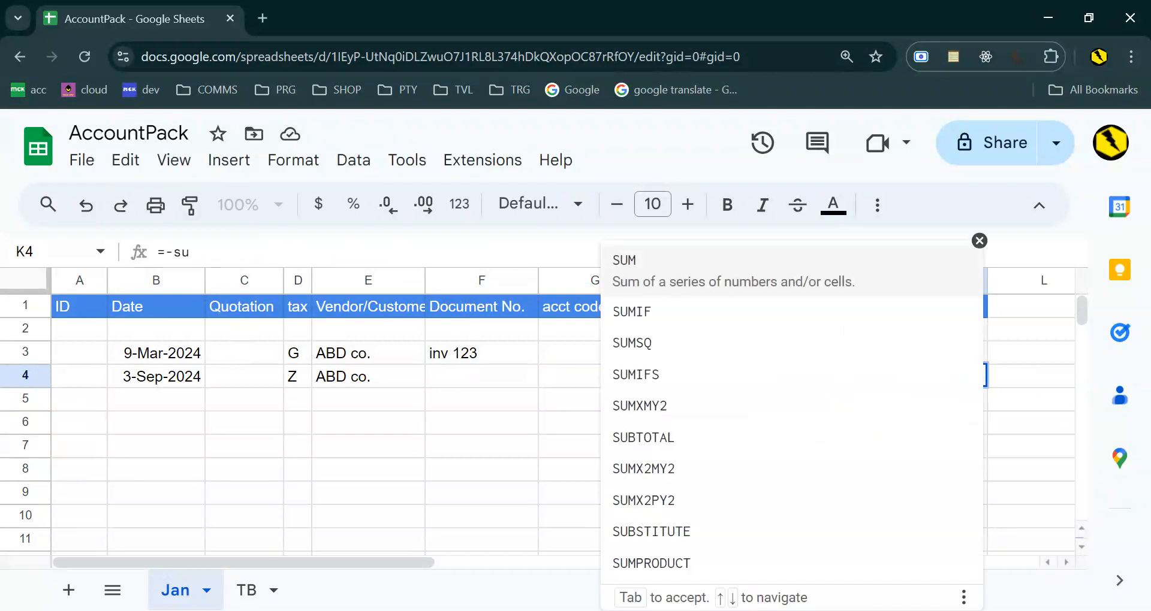
text(m(i3:j3)
key(Return)
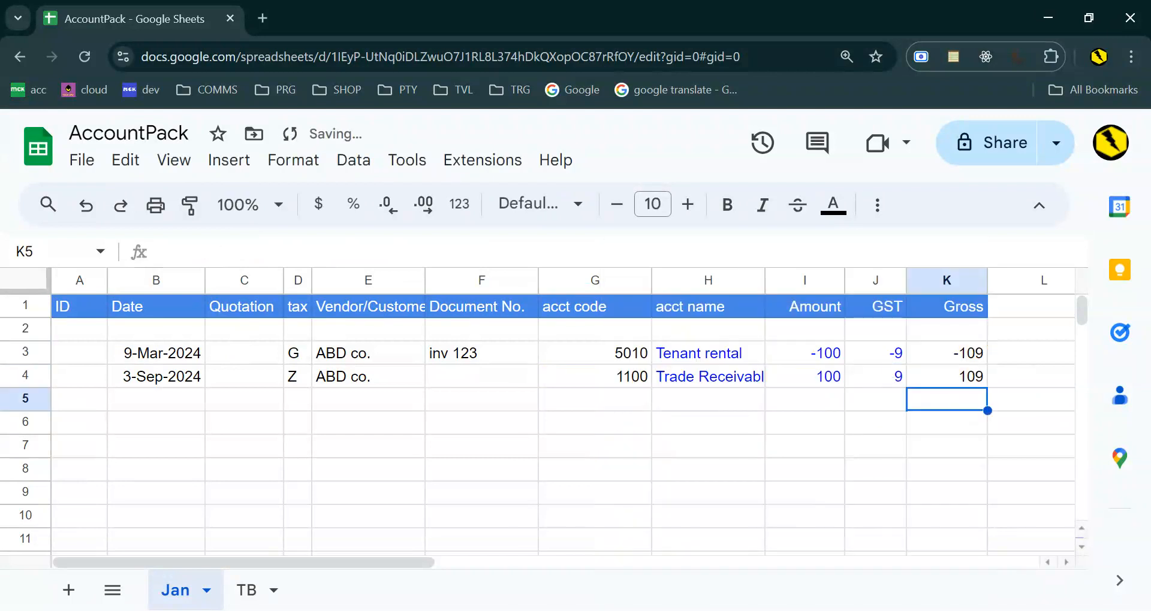
Step: Examine the Amount and GST formulas in I4 and J4, comparing the GST formula with the one in J3
key(Up)
key(Left)
key(Left)
key(Right)
key(Left)
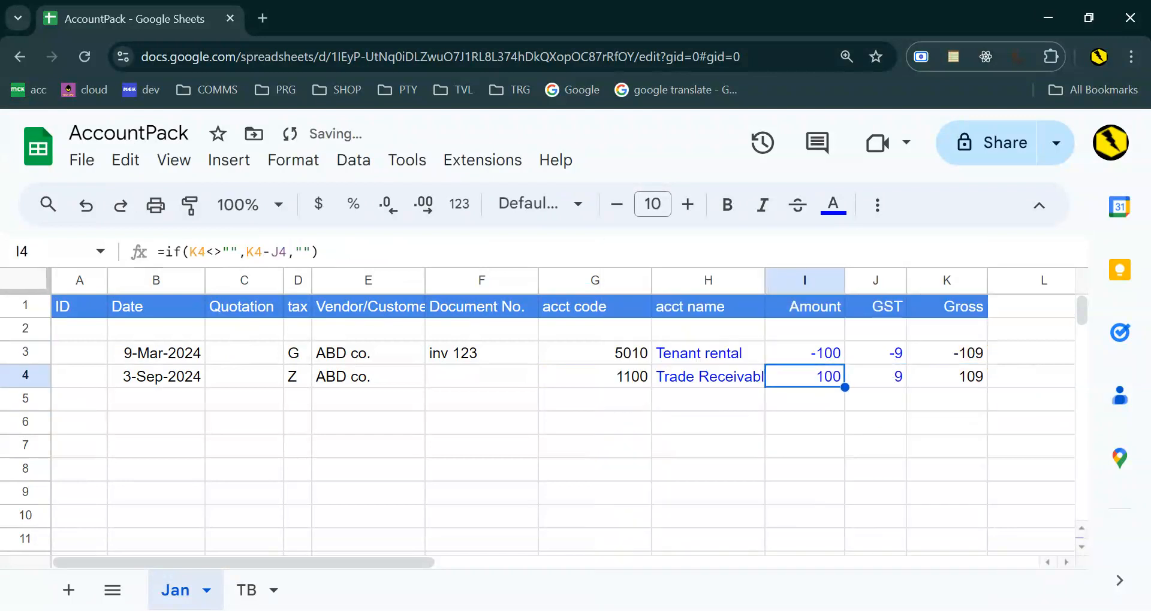
key(Right)
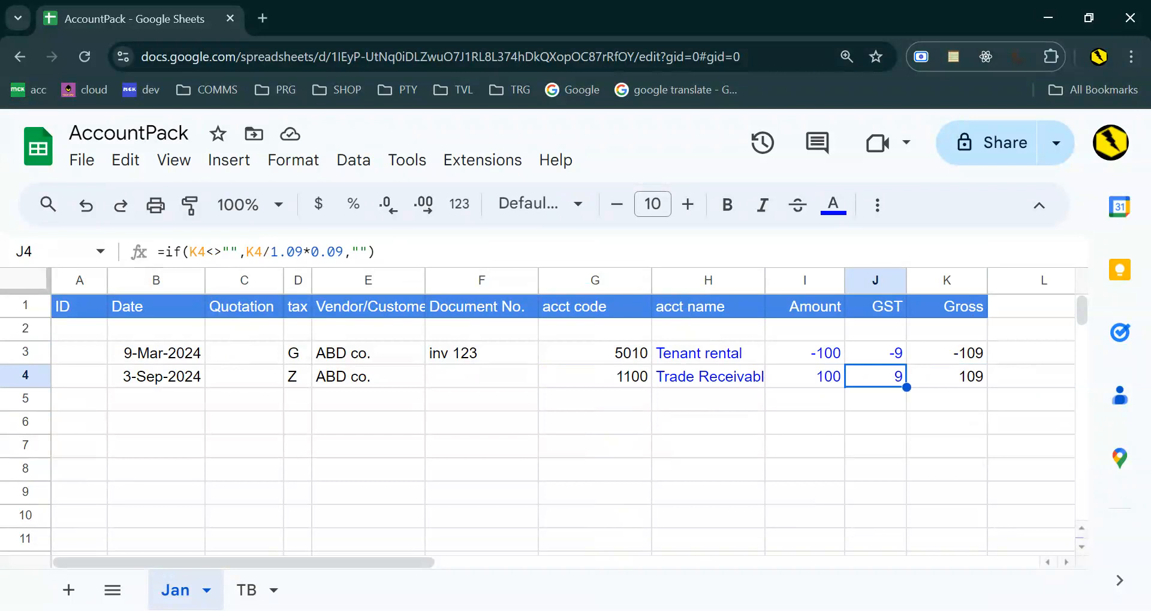
key(Return)
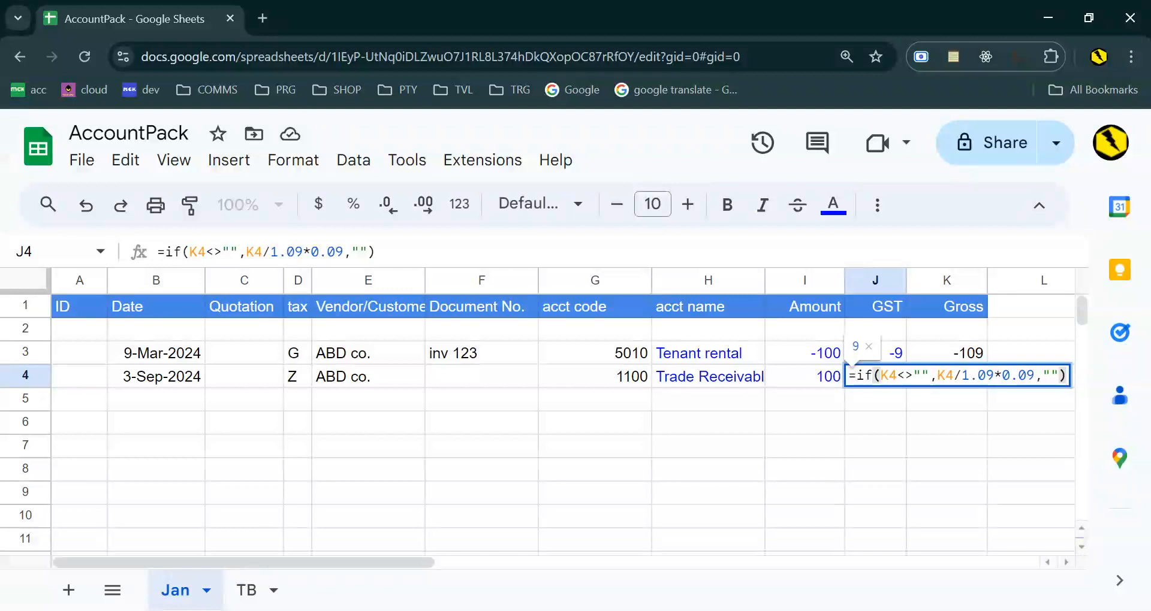
key(Tab)
key(Left)
key(Up)
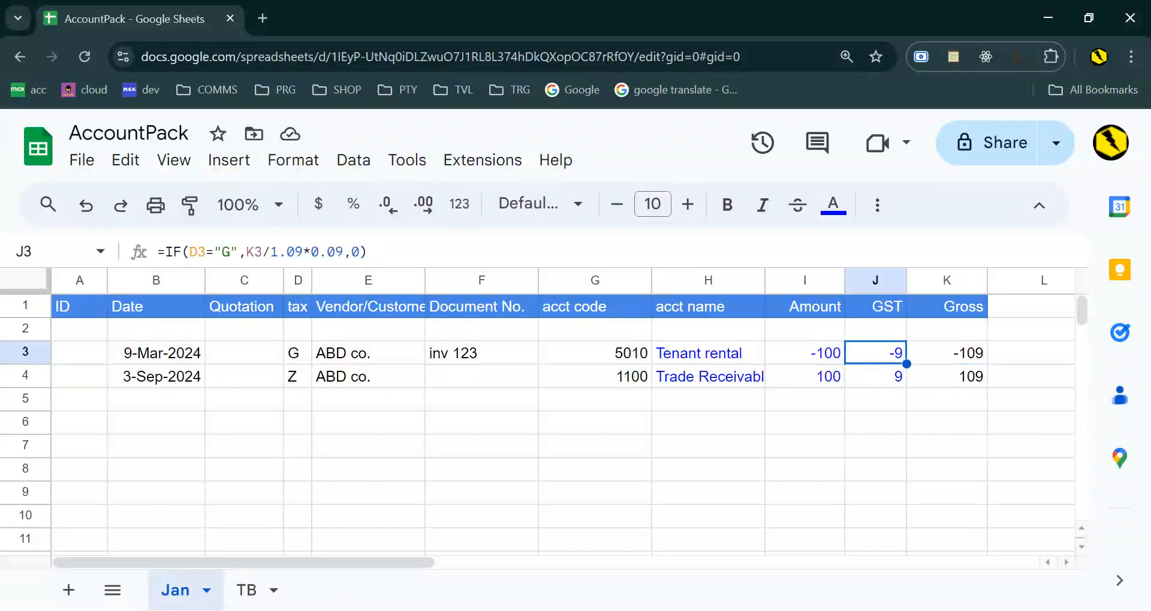
Step: Copy the GST formula from J3 into J4 and check the Amount, GST and Gross cells of row 4
key(Down)
key(Up)
key(ctrl+c)
key(Down)
key(ctrl+v)
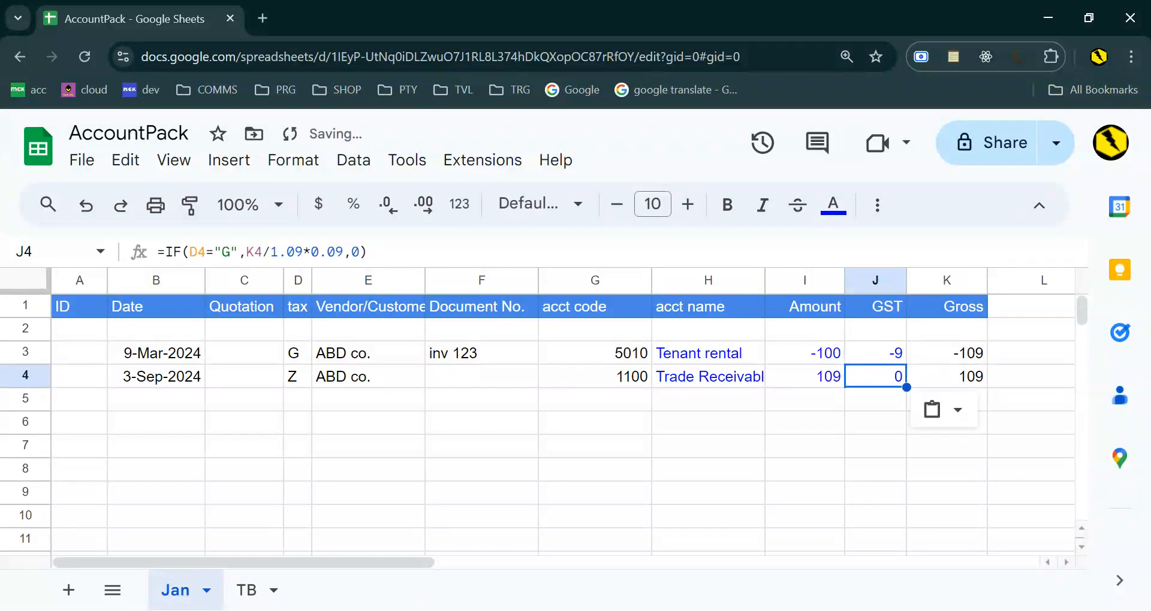
key(Left)
key(Up)
key(Down)
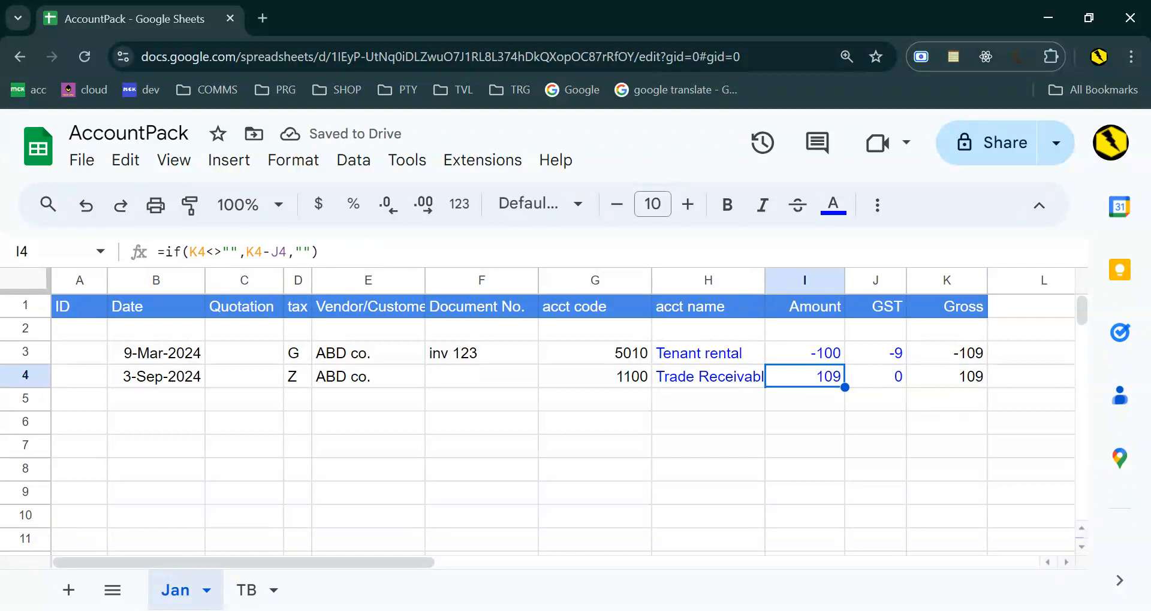
key(Right)
key(Right)
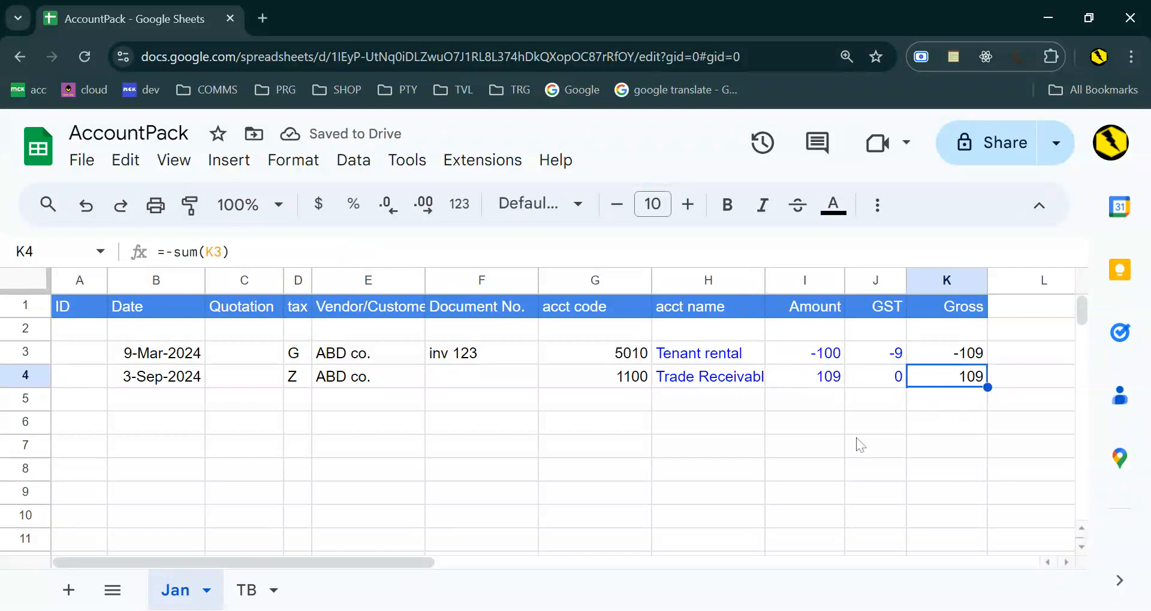
Step: Check the Trial Balance total and the Tenant rental, GST OUTPUT and Trade Receivables amounts in column F of the TB sheet
click(246, 590)
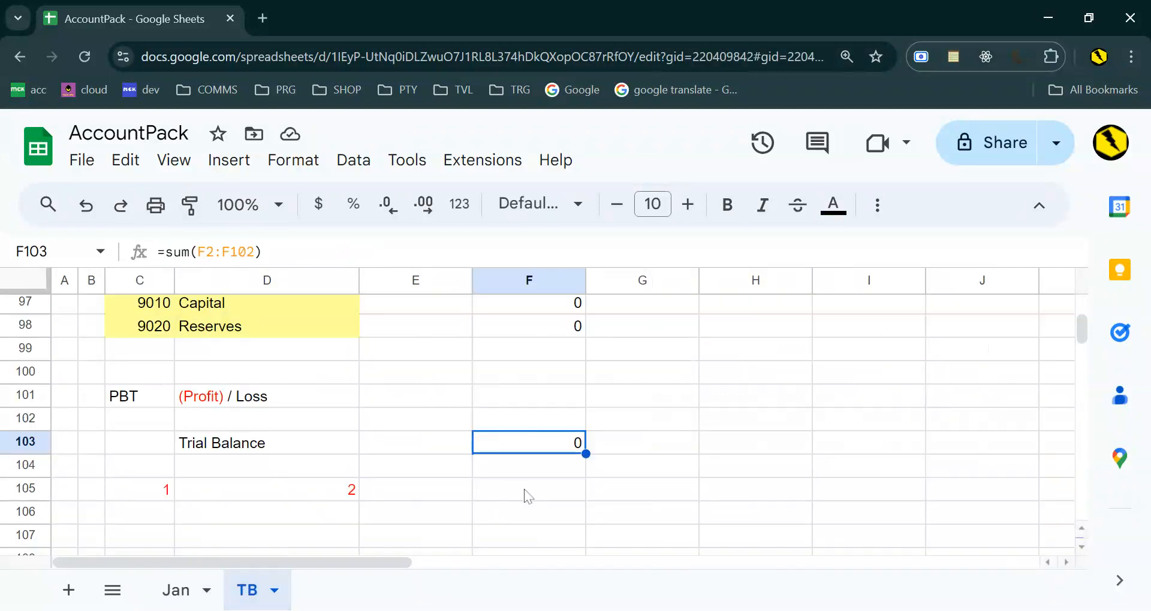
scroll(660, 420, up, 15)
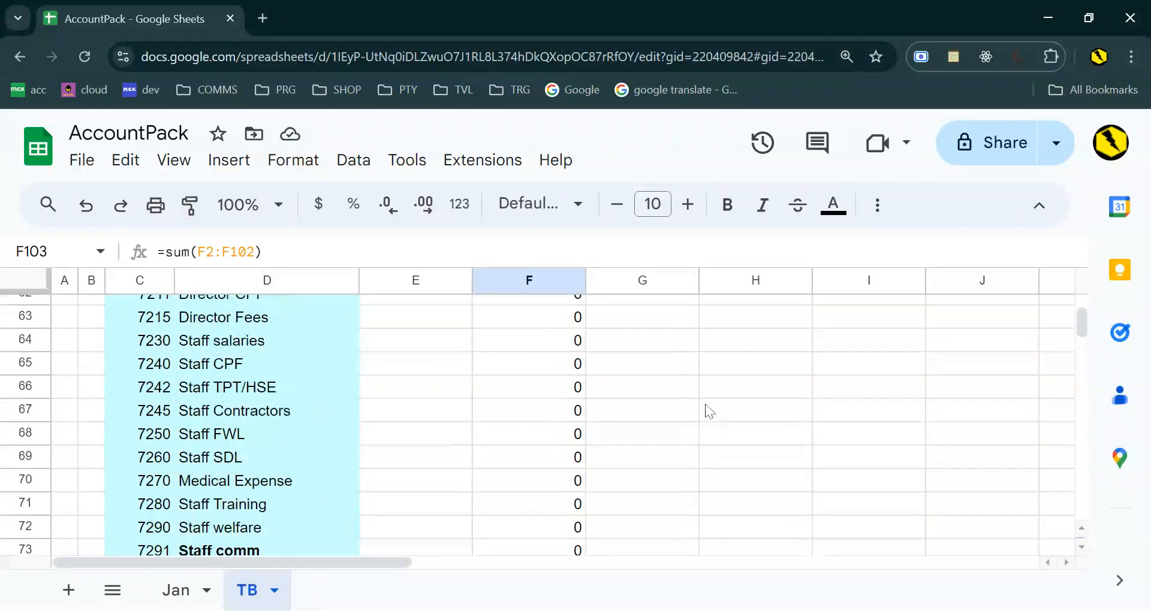
scroll(714, 406, up, 7)
scroll(714, 407, down, 4)
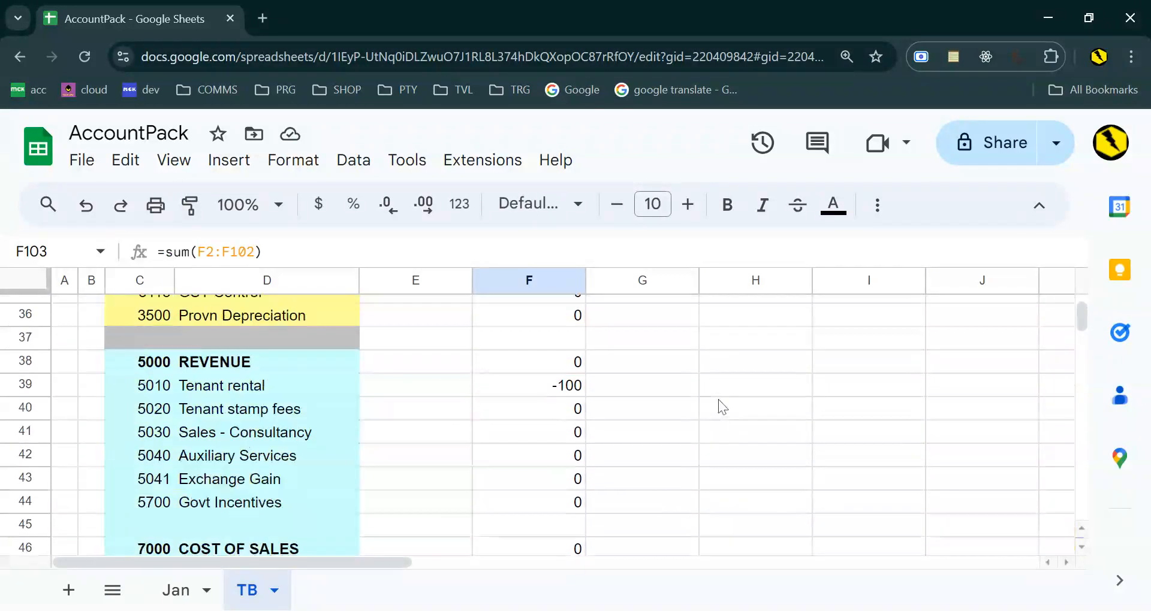
scroll(714, 407, up, 1)
click(567, 478)
scroll(623, 489, up, 6)
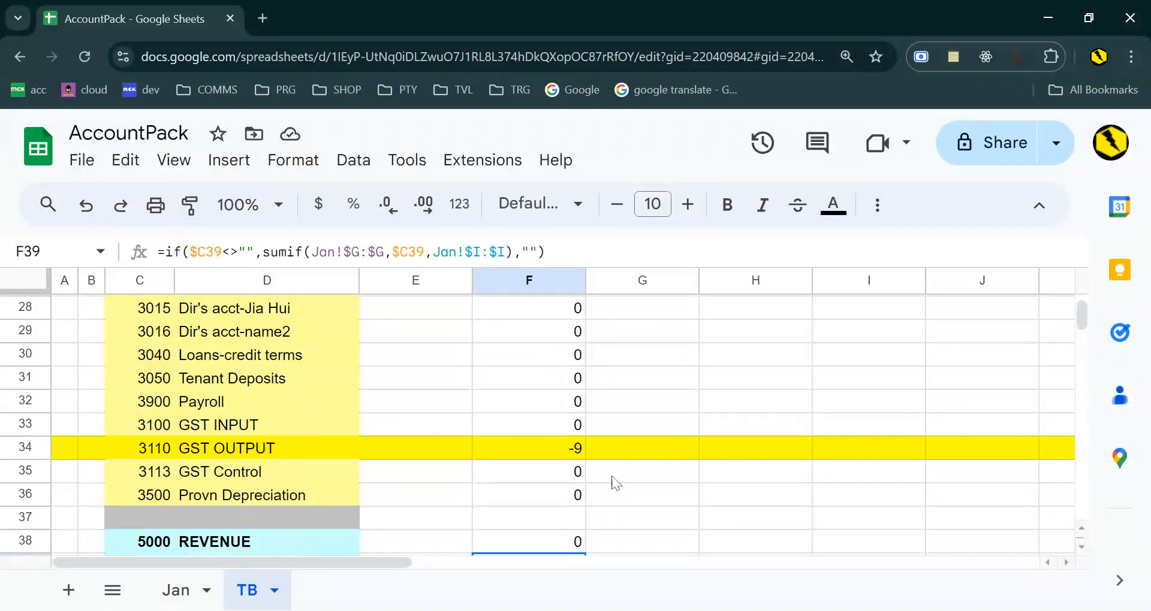
scroll(616, 481, up, 3)
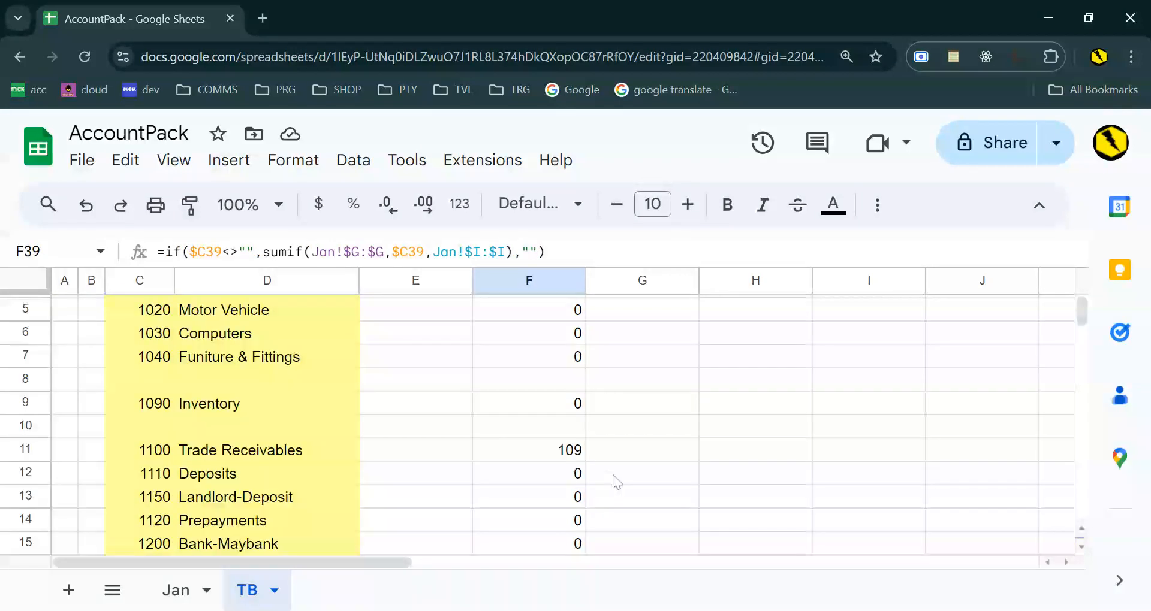
click(556, 460)
click(135, 284)
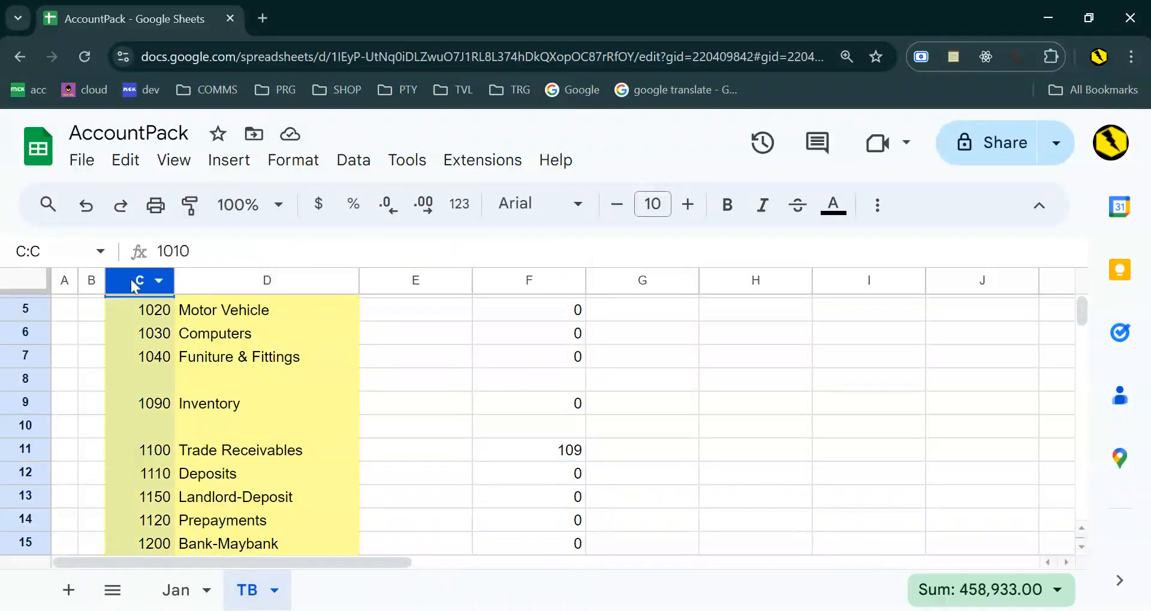
drag(134, 284, 789, 290)
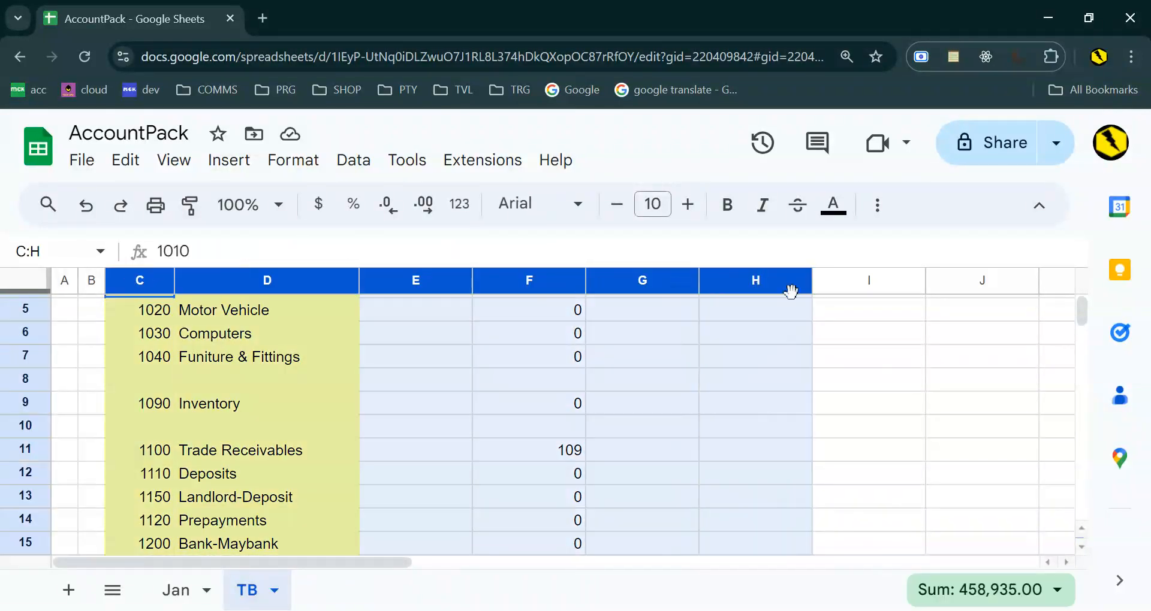
click(351, 169)
mouse_move(288, 169)
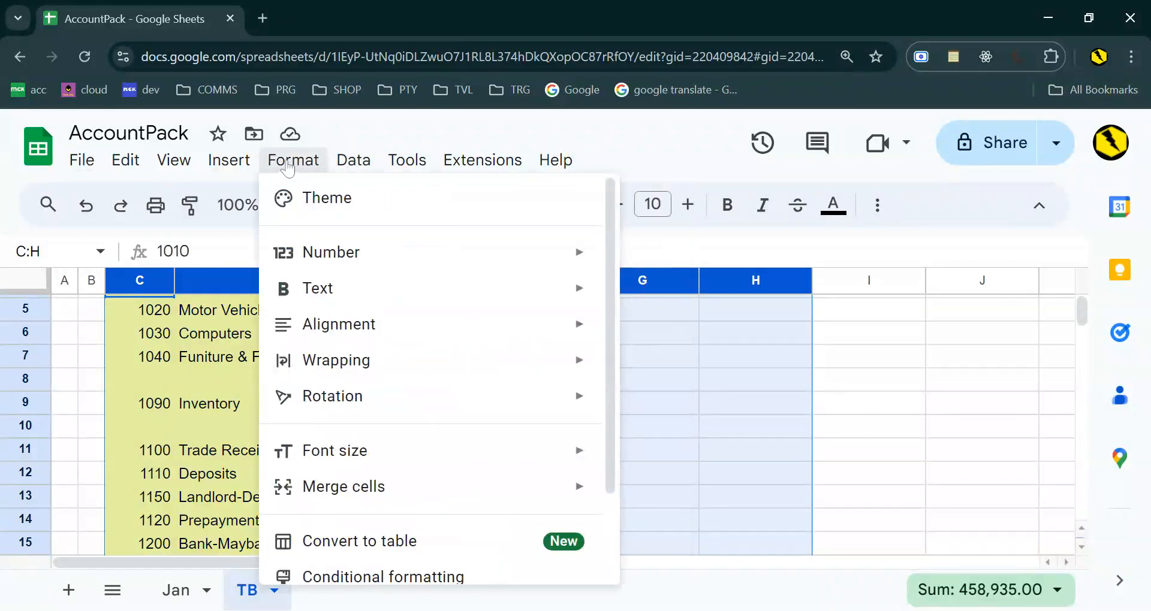
mouse_move(238, 162)
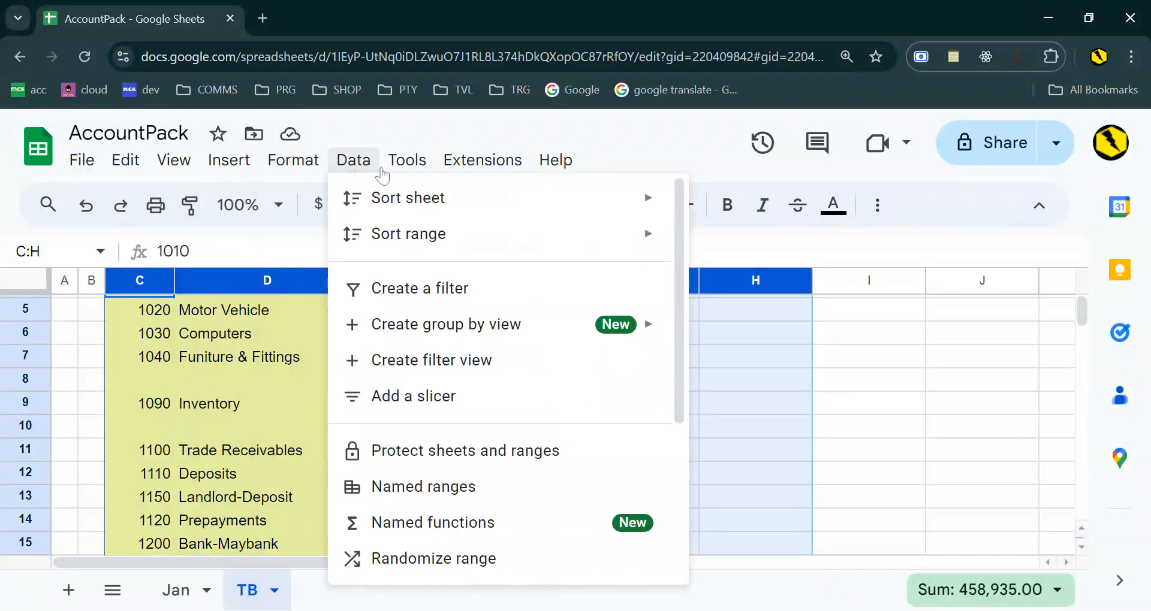
mouse_move(352, 161)
scroll(380, 323, down, 3)
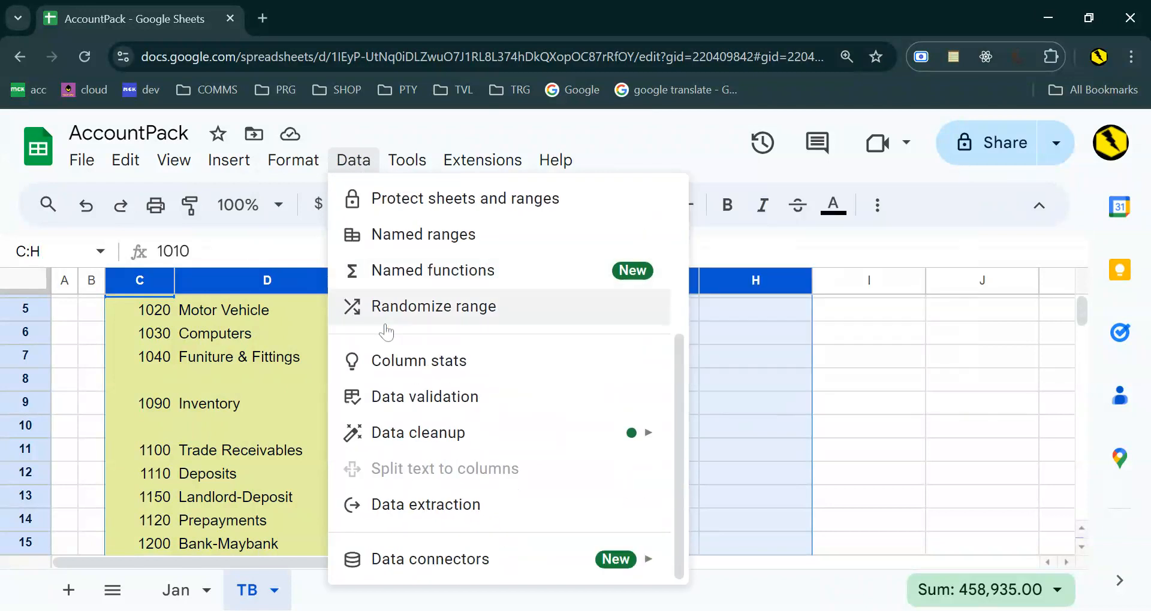
scroll(345, 324, down, 2)
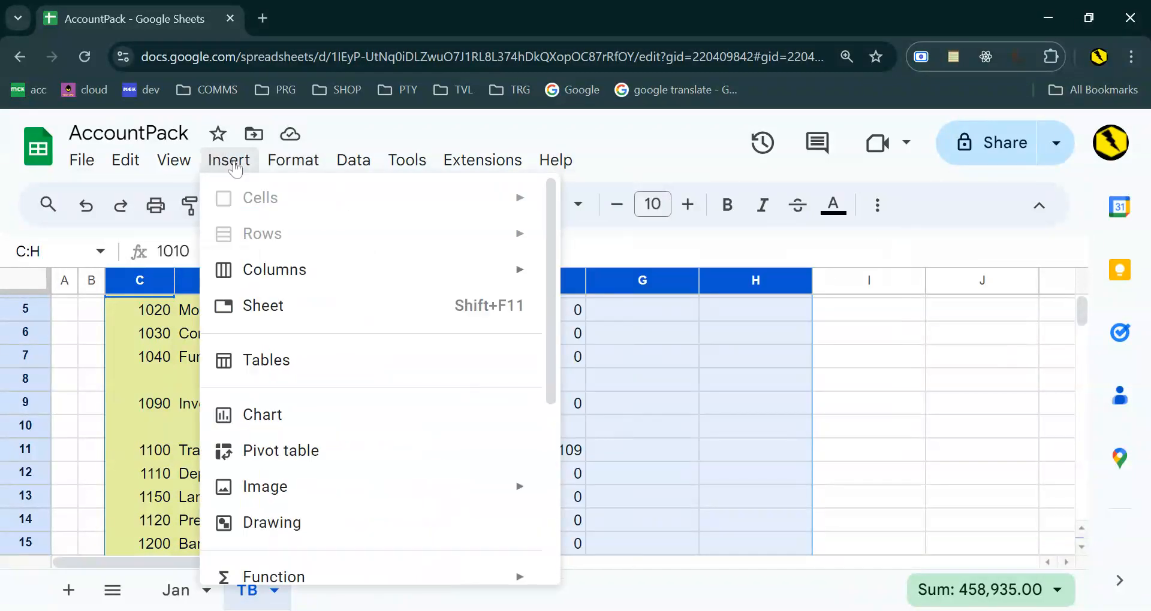
scroll(317, 414, down, 5)
mouse_move(173, 166)
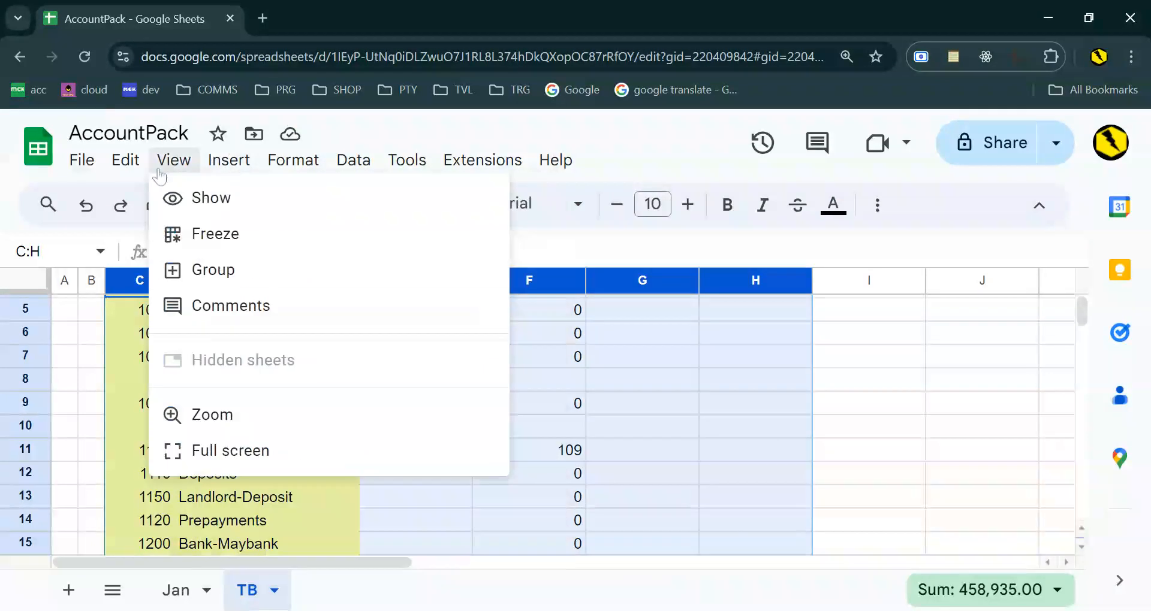
Step: Add a filter to columns C to H of the TB sheet, from a/c code to Mar
mouse_move(487, 307)
key(ctrl+minus)
key(ctrl+minus)
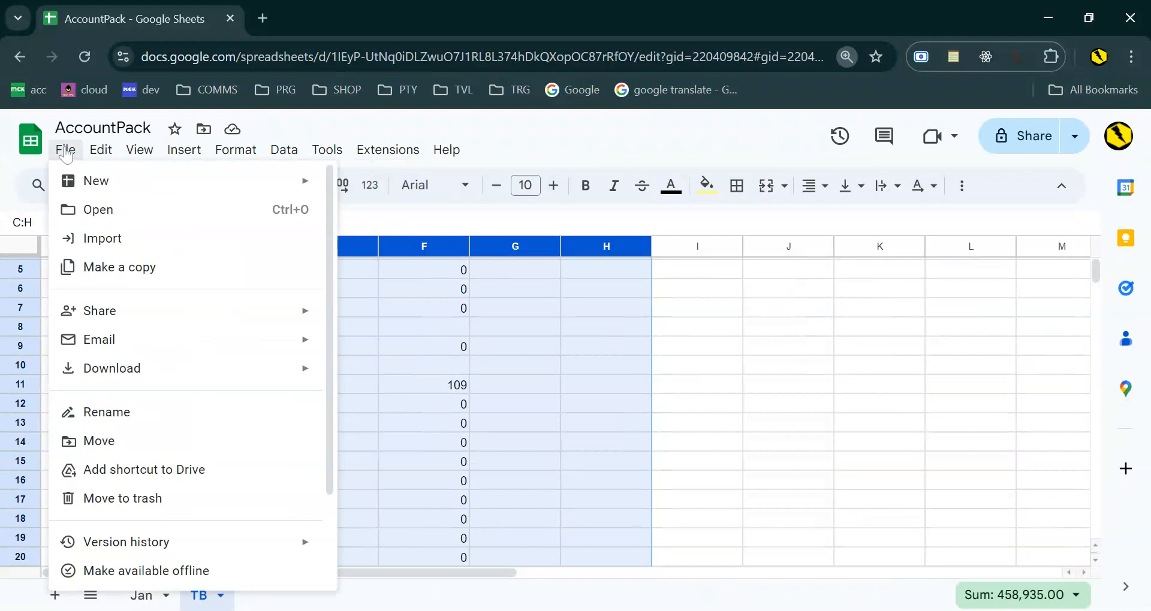
mouse_move(103, 153)
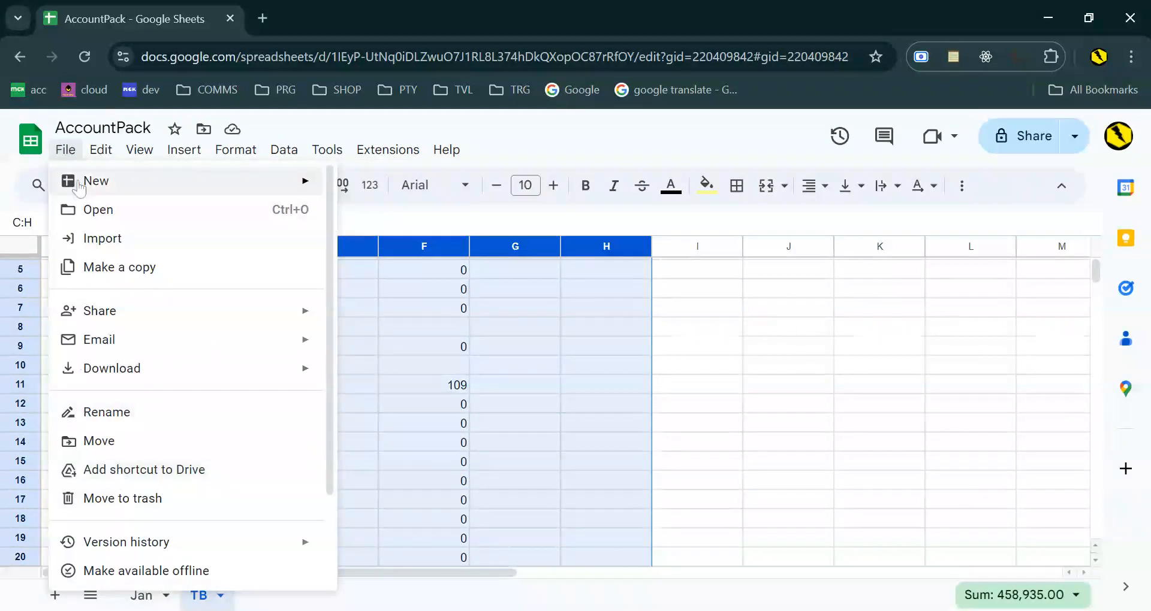
click(879, 364)
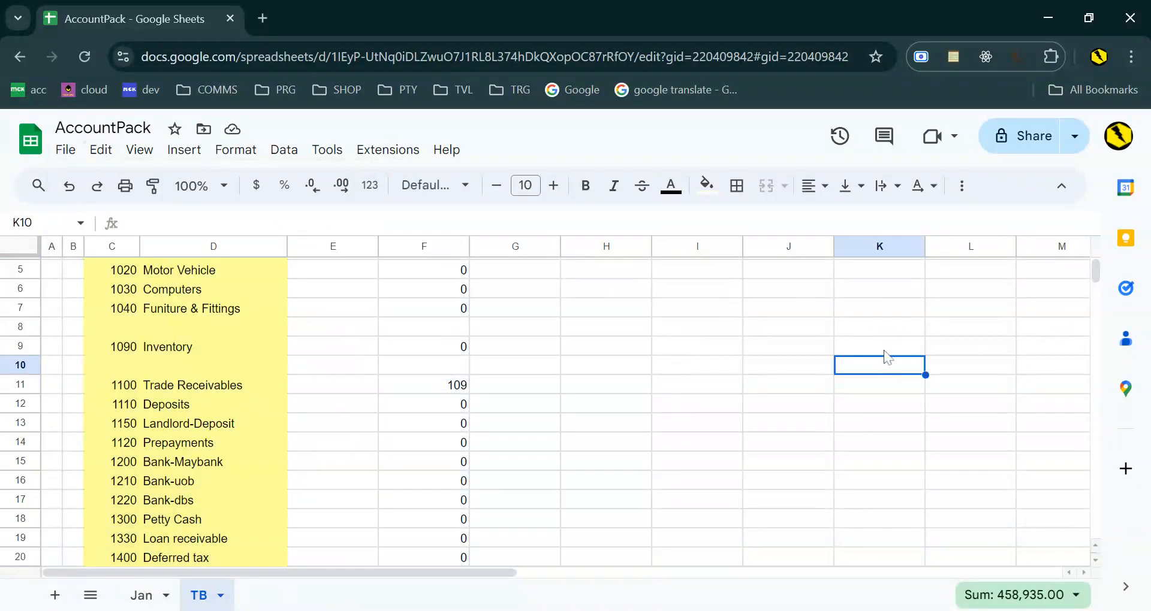
click(960, 187)
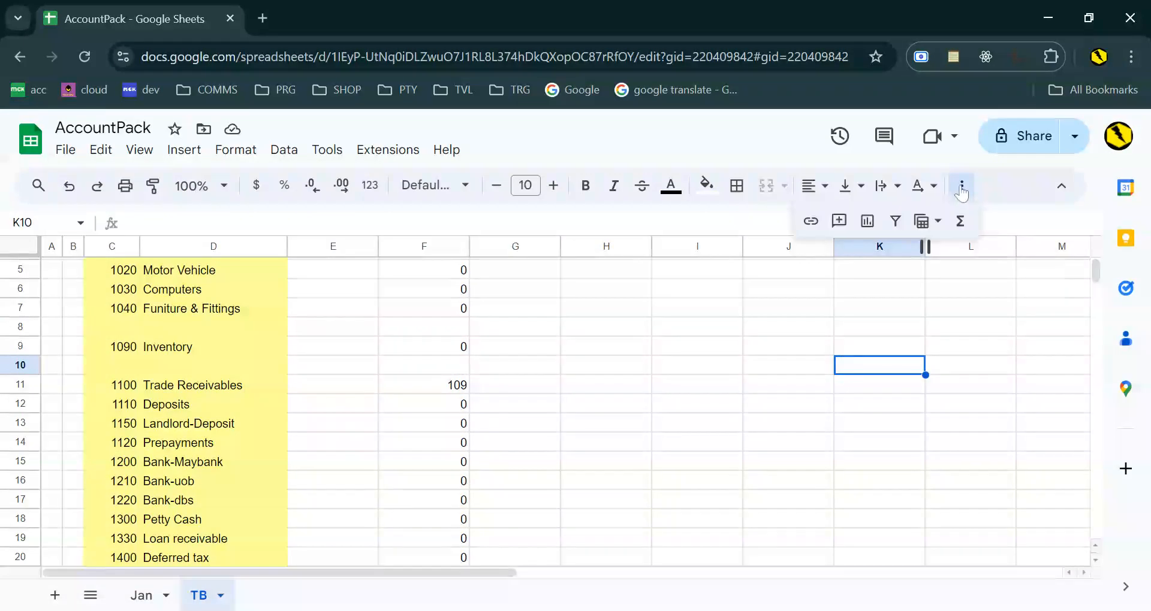
click(961, 187)
click(669, 345)
drag(624, 249, 113, 264)
click(960, 187)
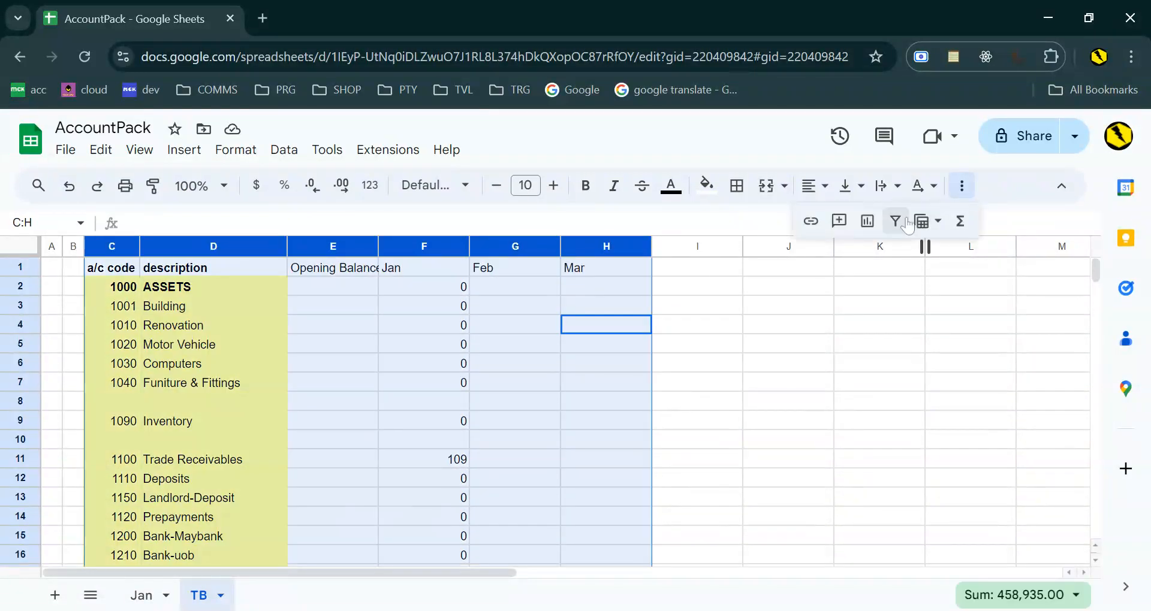
click(905, 221)
click(697, 357)
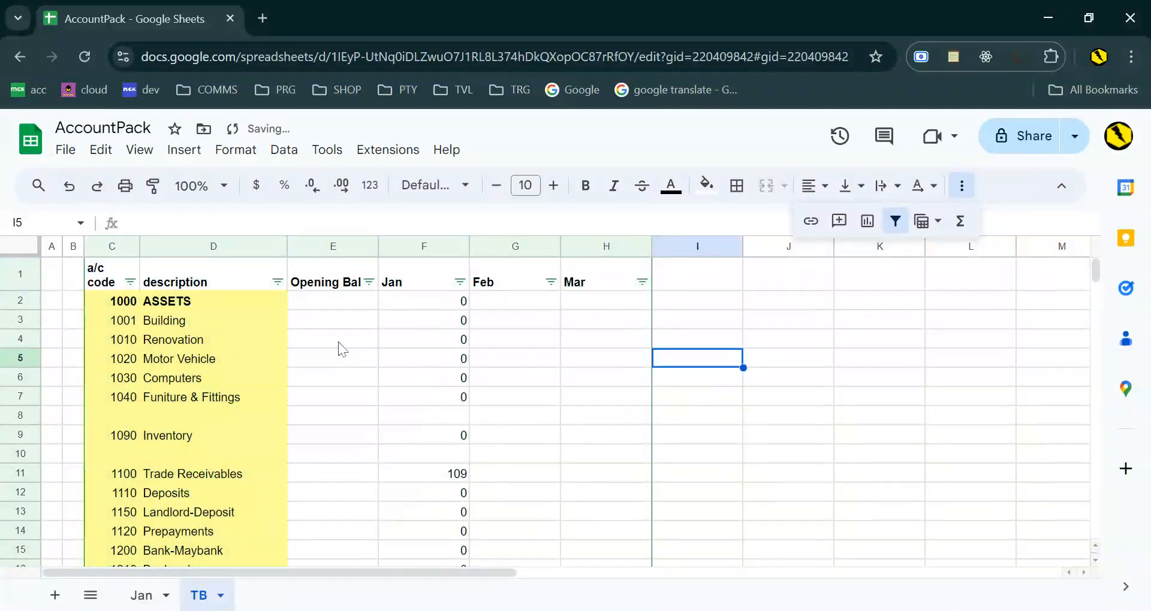
Step: Filter the Jan column of the trial balance by values to exclude 0
click(460, 282)
scroll(275, 515, down, 3)
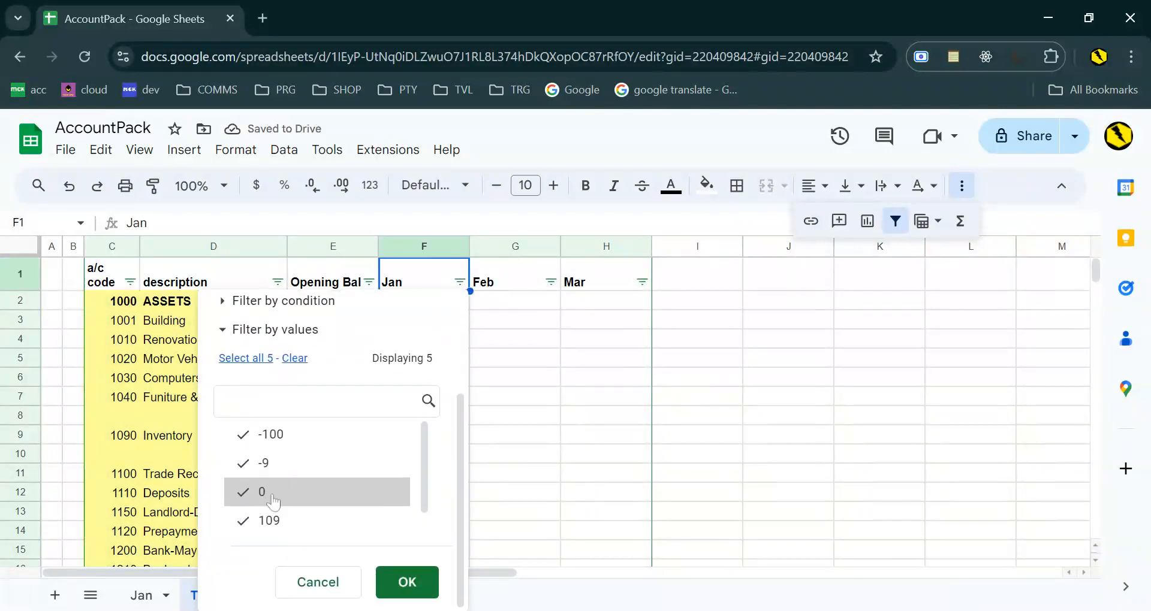
click(274, 502)
click(407, 582)
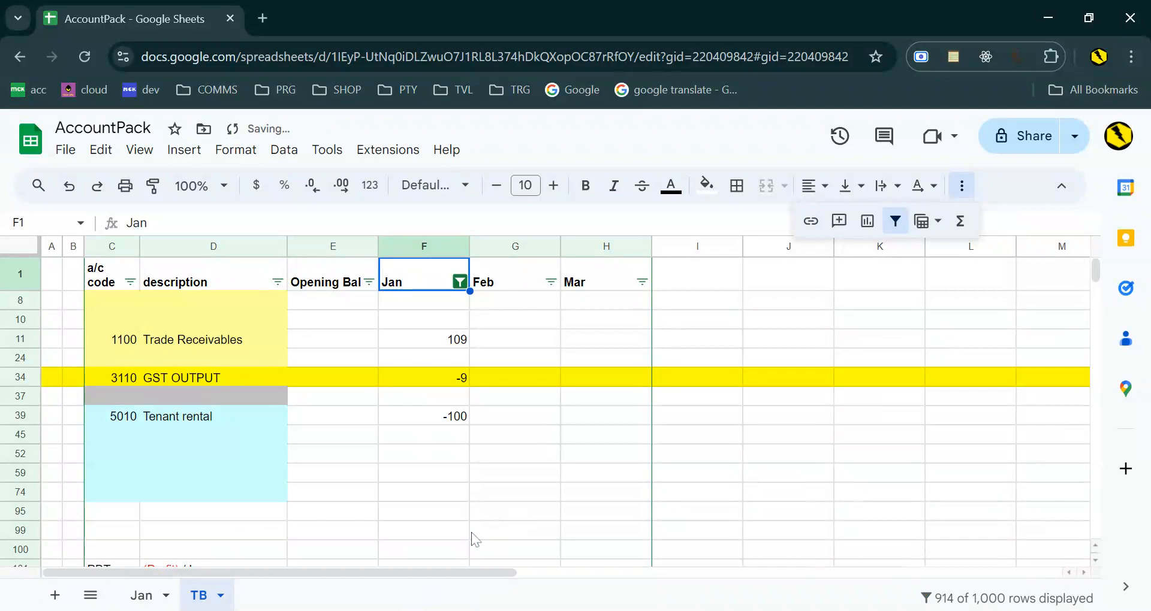
Step: Examine the Trade Receivables formula in F11 and the filtered Jan amounts down to Tenant rental
click(427, 346)
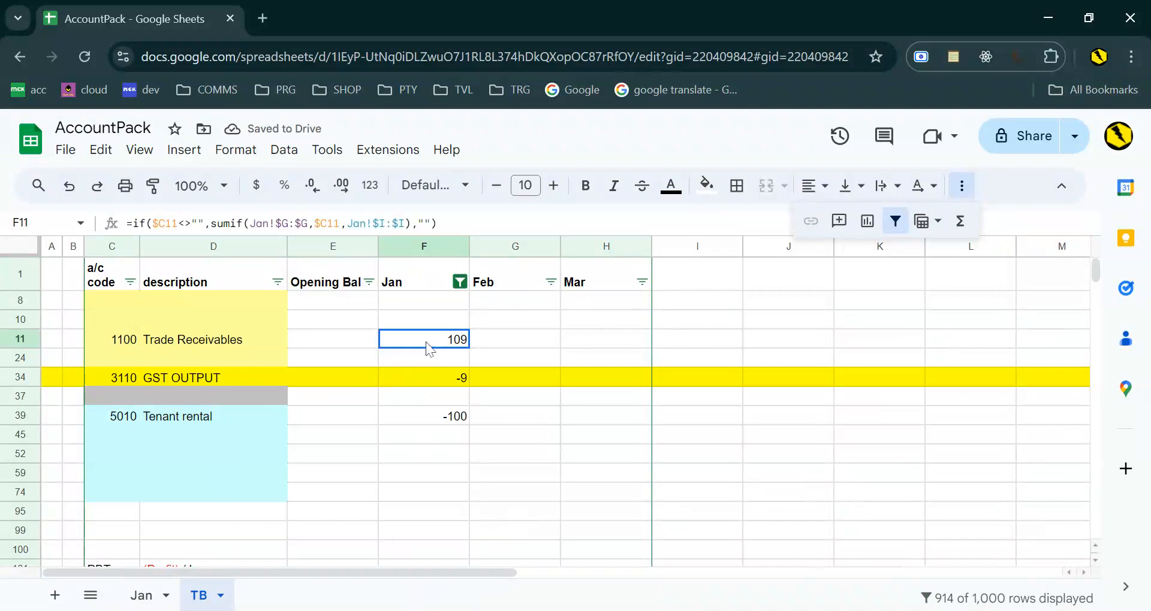
drag(441, 345, 444, 418)
click(502, 496)
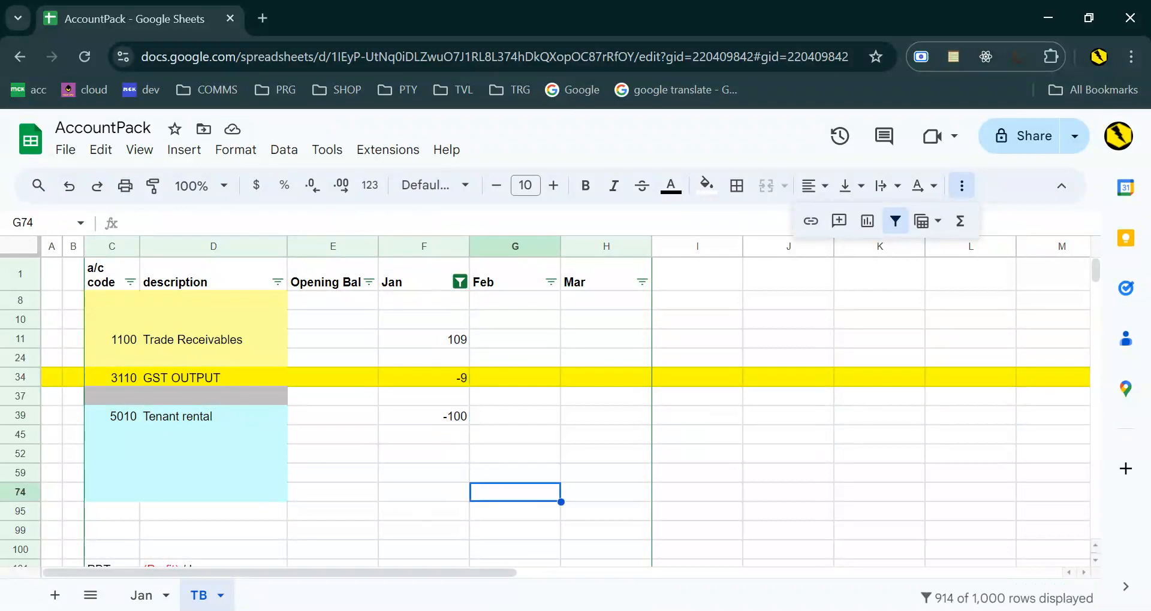
Step: Check the Amount formula in I4 of the Jan sheet and narrow the acct code column
click(142, 595)
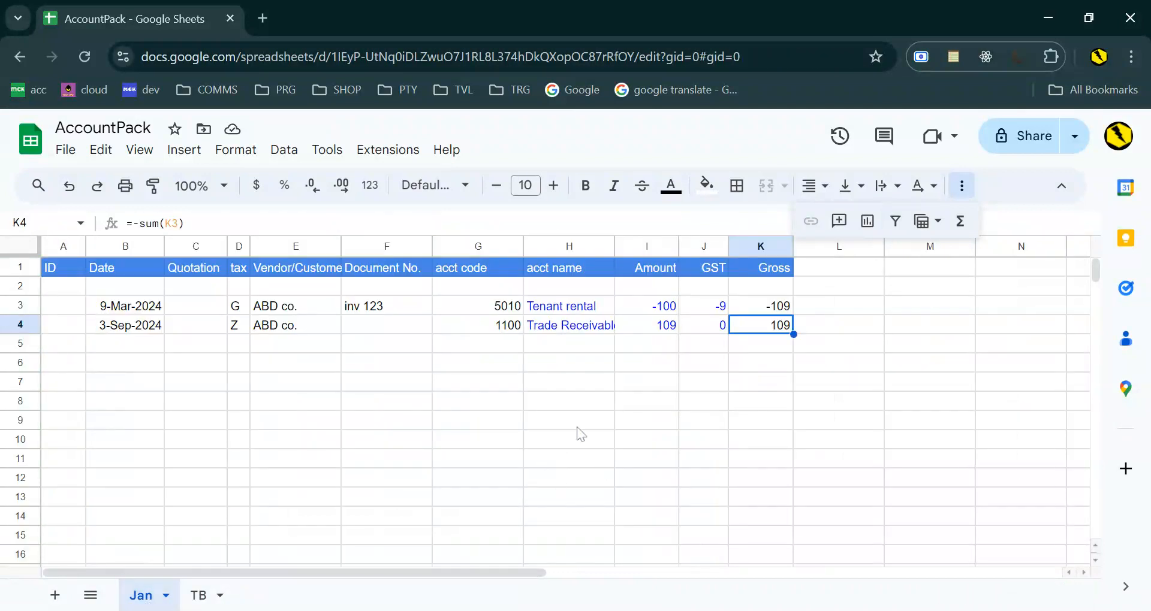
click(676, 327)
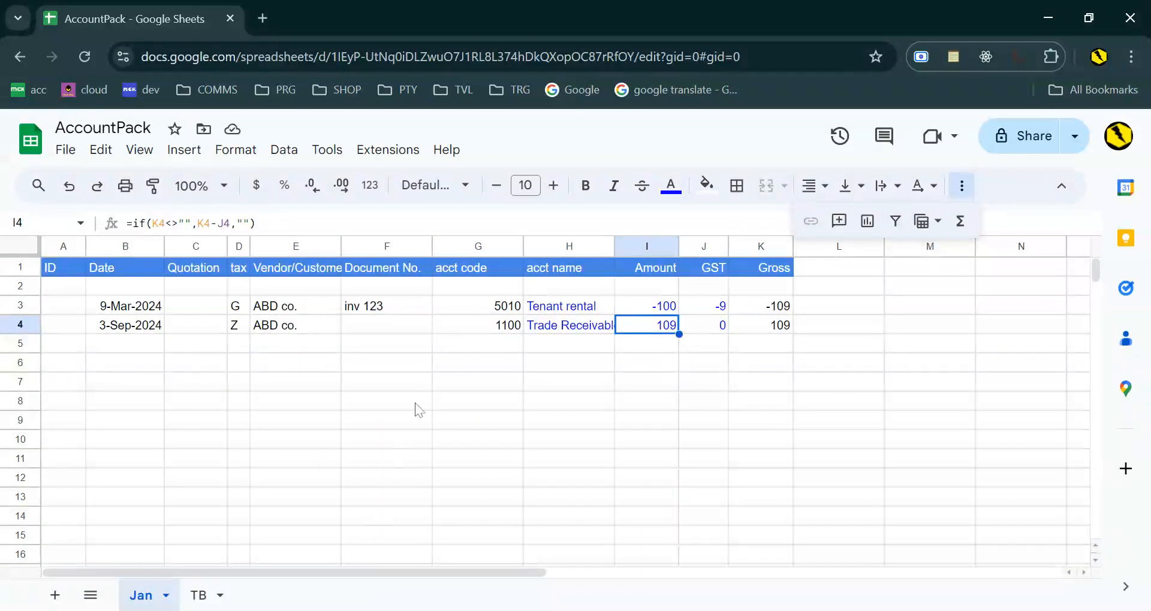
drag(524, 246, 495, 247)
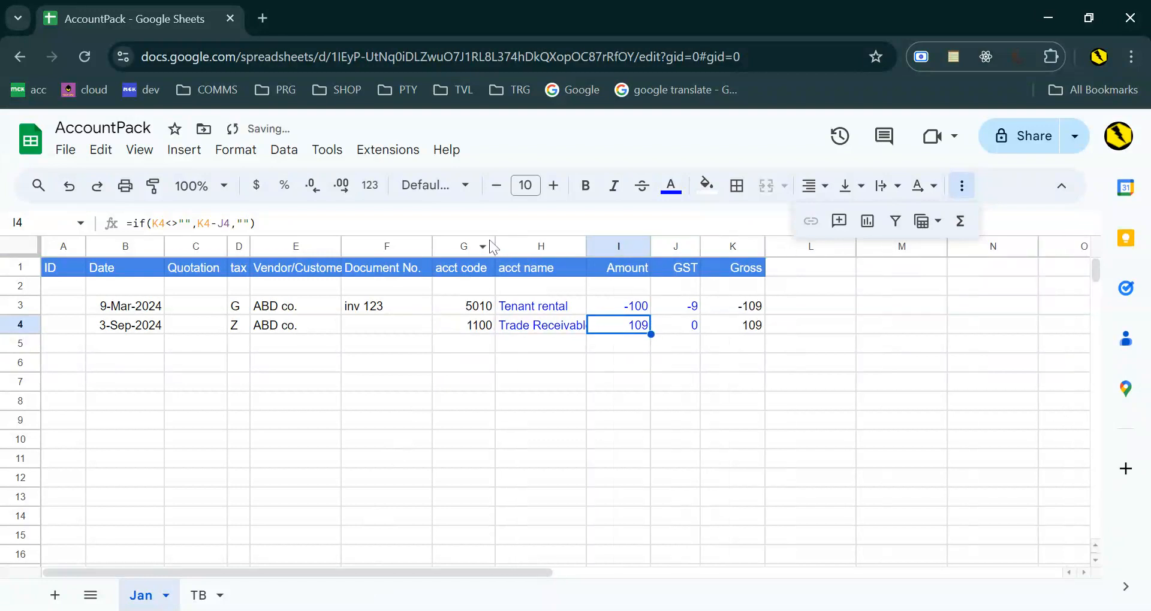
Step: Reselect all values in the Jan column filter of the TB sheet
click(199, 597)
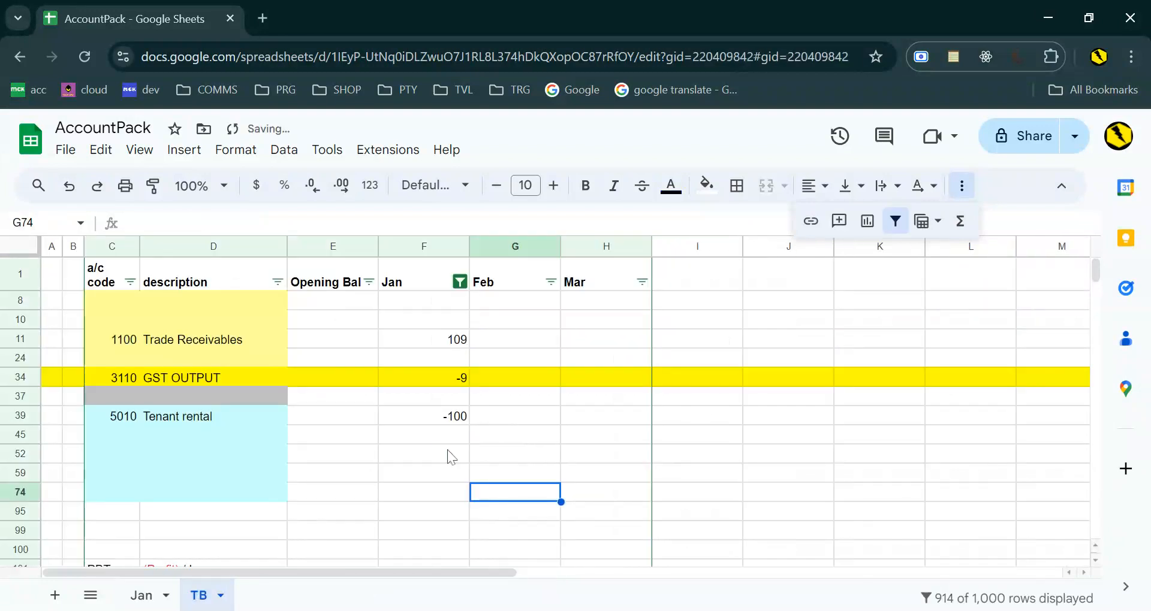
click(458, 283)
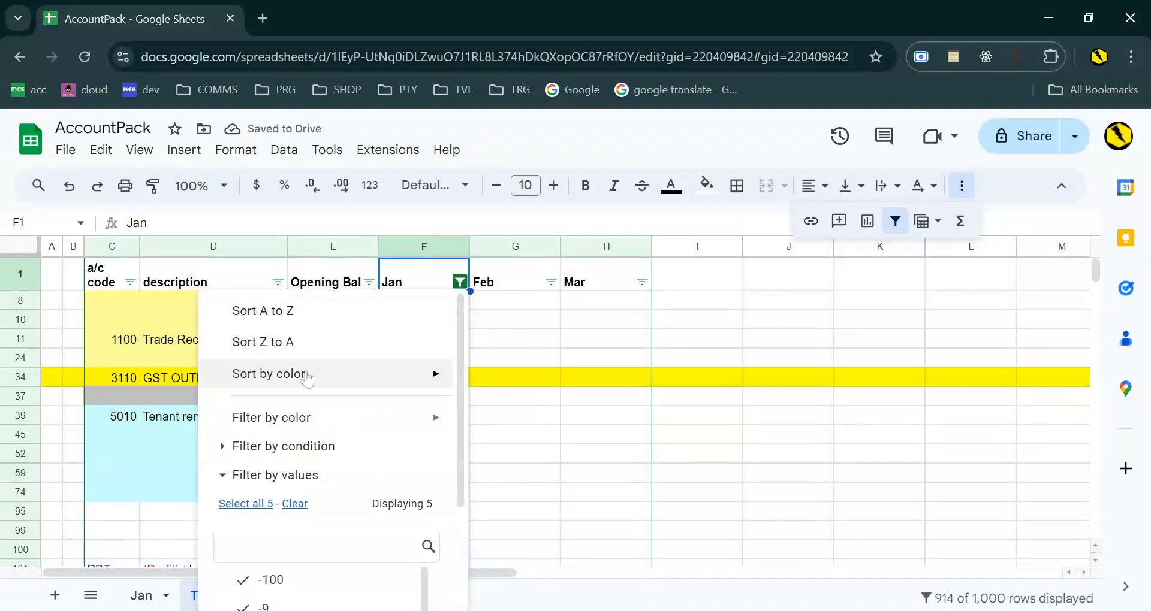
click(243, 509)
scroll(334, 509, down, 2)
scroll(333, 508, down, 1)
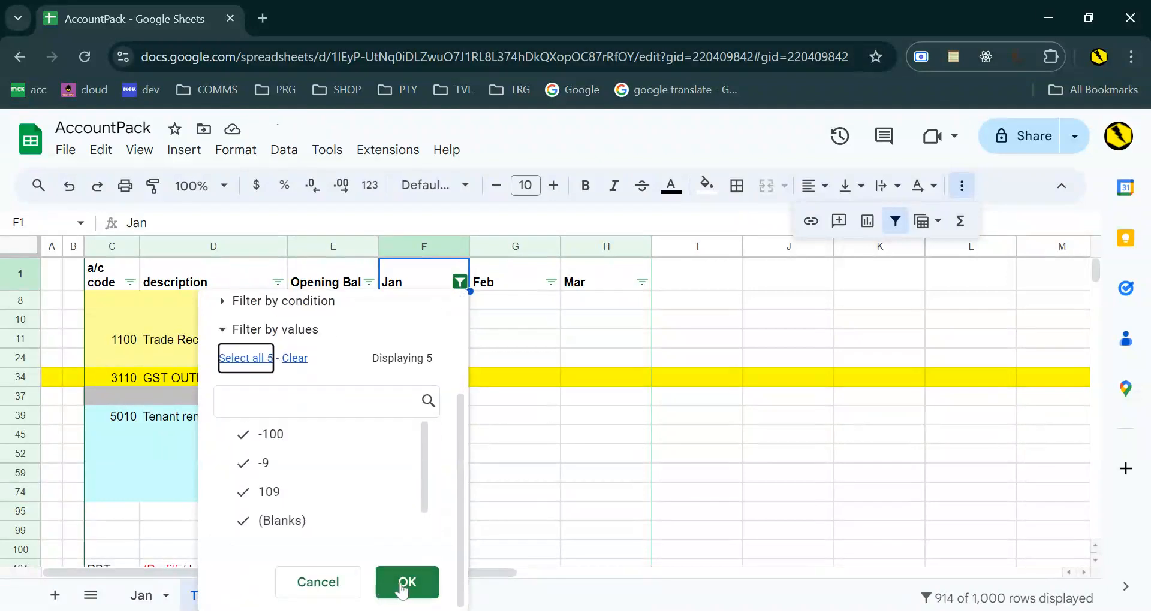